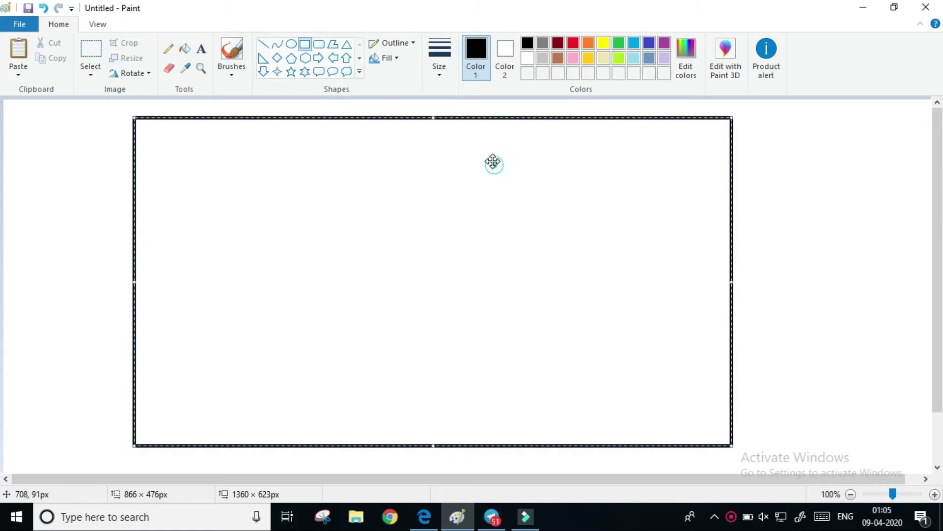
# Step: Sketch a house outline with a gabled front, slanted roof and side wall in black with the Pencil inside the frame
pyautogui.click(236, 54)
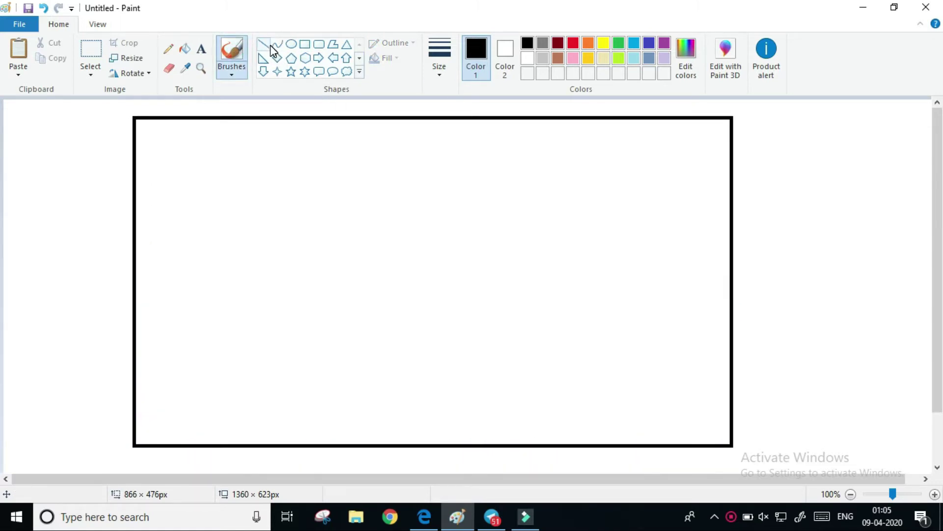
pyautogui.click(169, 50)
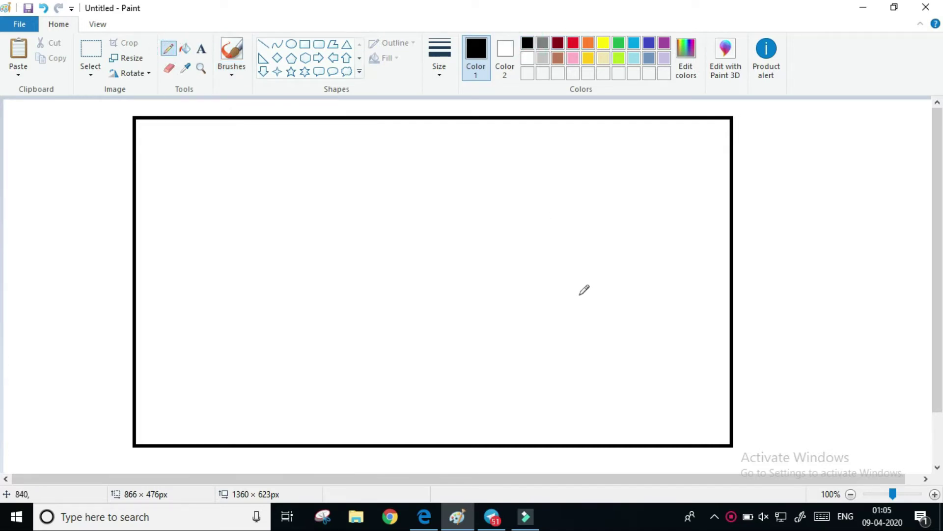
pyautogui.moveTo(521, 253)
pyautogui.mouseDown()
pyautogui.moveTo(565, 218)
pyautogui.moveTo(591, 275)
pyautogui.moveTo(656, 250)
pyautogui.mouseUp()
pyautogui.moveTo(565, 218)
pyautogui.mouseDown()
pyautogui.moveTo(610, 202)
pyautogui.moveTo(641, 222)
pyautogui.moveTo(654, 247)
pyautogui.moveTo(644, 312)
pyautogui.mouseUp()
pyautogui.moveTo(591, 277); pyautogui.dragTo(586, 320)
pyautogui.moveTo(522, 252)
pyautogui.mouseDown()
pyautogui.moveTo(519, 298)
pyautogui.moveTo(583, 321)
pyautogui.moveTo(648, 309)
pyautogui.mouseUp()
pyautogui.click(588, 317)
# Step: Draw a door on the front wall of the house and add slanted crossbars inside it
pyautogui.moveTo(547, 263); pyautogui.dragTo(547, 307)
pyautogui.moveTo(570, 273); pyautogui.dragTo(568, 311)
pyautogui.click(547, 263)
pyautogui.moveTo(547, 264); pyautogui.dragTo(571, 275)
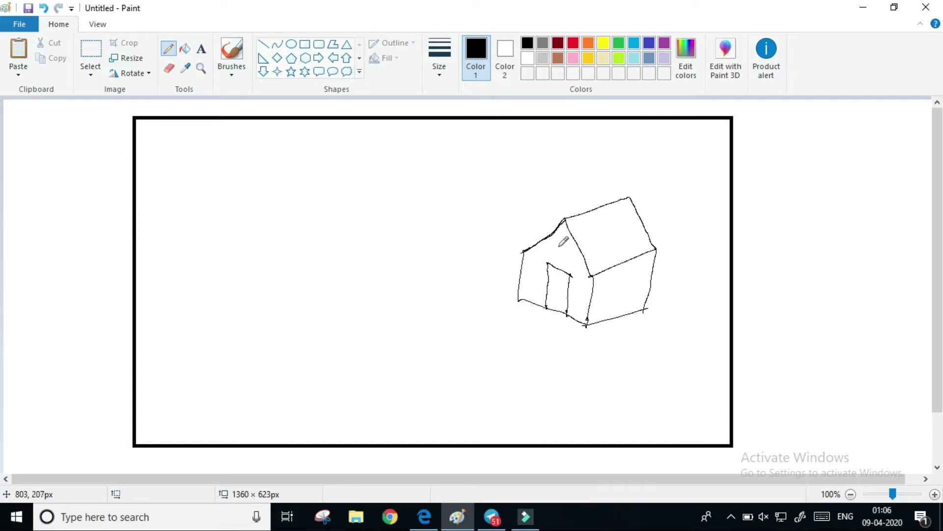
pyautogui.moveTo(549, 275)
pyautogui.mouseDown()
pyautogui.moveTo(569, 282)
pyautogui.moveTo(551, 283)
pyautogui.moveTo(568, 295)
pyautogui.moveTo(549, 295)
pyautogui.moveTo(568, 298)
pyautogui.mouseUp()
pyautogui.moveTo(550, 300); pyautogui.dragTo(568, 306)
# Step: Draw a row of mountain peaks across the upper part of the frame with a wavy shoreline beneath them
pyautogui.moveTo(137, 187)
pyautogui.mouseDown()
pyautogui.moveTo(179, 135)
pyautogui.moveTo(228, 166)
pyautogui.moveTo(255, 220)
pyautogui.moveTo(268, 144)
pyautogui.mouseUp()
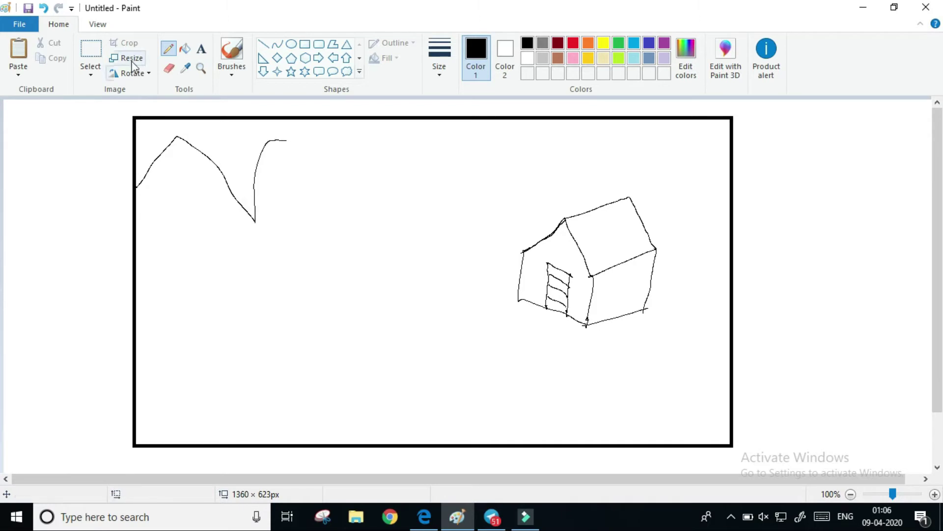
pyautogui.click(49, 8)
pyautogui.moveTo(138, 187)
pyautogui.mouseDown()
pyautogui.moveTo(190, 155)
pyautogui.moveTo(229, 220)
pyautogui.moveTo(295, 166)
pyautogui.moveTo(347, 178)
pyautogui.moveTo(393, 235)
pyautogui.mouseUp()
pyautogui.moveTo(340, 182)
pyautogui.mouseDown()
pyautogui.moveTo(437, 144)
pyautogui.moveTo(511, 213)
pyautogui.moveTo(541, 178)
pyautogui.moveTo(609, 147)
pyautogui.moveTo(612, 170)
pyautogui.moveTo(660, 214)
pyautogui.moveTo(635, 186)
pyautogui.moveTo(687, 147)
pyautogui.moveTo(730, 195)
pyautogui.mouseUp()
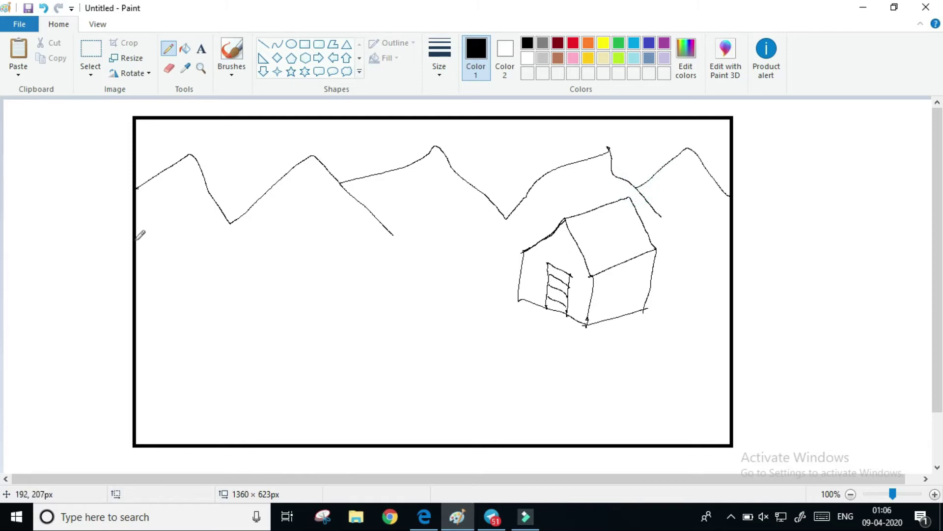
pyautogui.moveTo(137, 238)
pyautogui.mouseDown()
pyautogui.moveTo(314, 253)
pyautogui.moveTo(403, 233)
pyautogui.moveTo(540, 240)
pyautogui.mouseUp()
pyautogui.moveTo(652, 240); pyautogui.dragTo(713, 243)
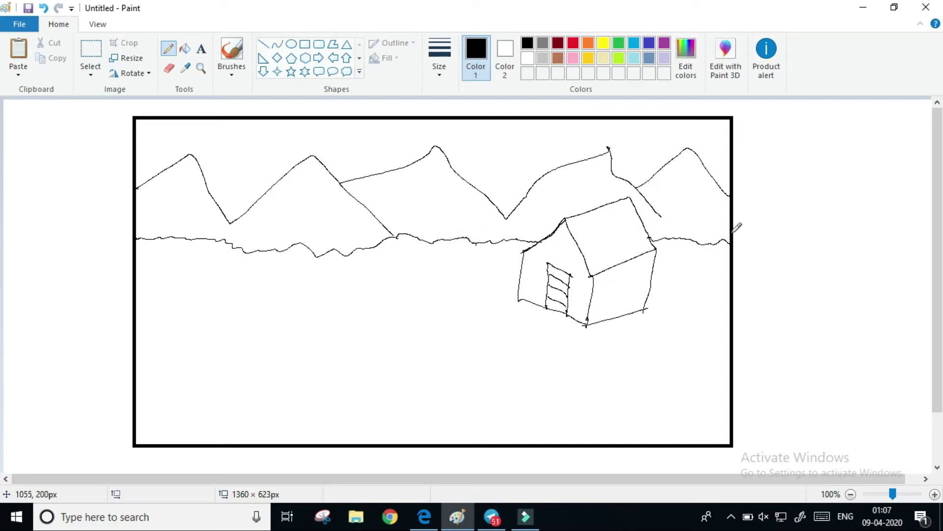
# Step: Draw a winding path from the house door to the frame's lower edge, and a wavy bank line on each side of it
pyautogui.moveTo(547, 306)
pyautogui.mouseDown()
pyautogui.moveTo(411, 395)
pyautogui.moveTo(379, 434)
pyautogui.mouseUp()
pyautogui.moveTo(566, 315); pyautogui.dragTo(396, 443)
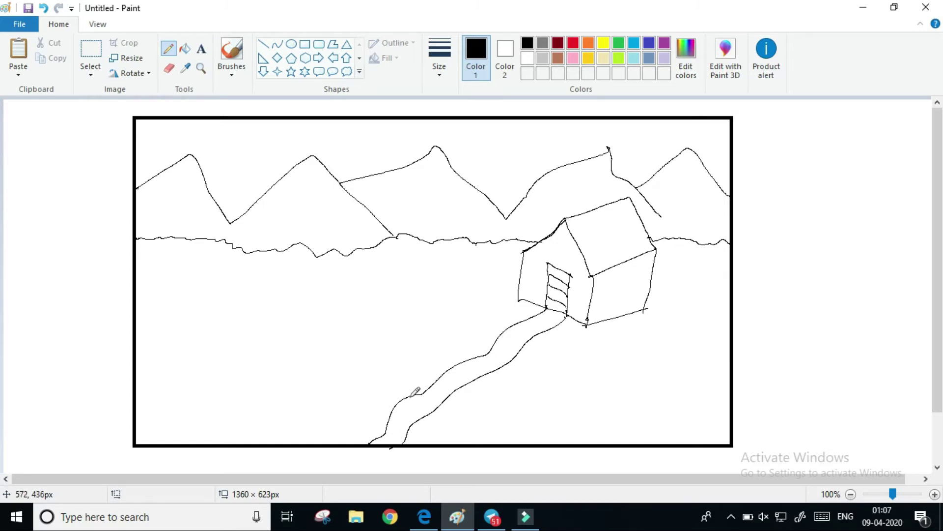
pyautogui.moveTo(448, 236)
pyautogui.mouseDown()
pyautogui.moveTo(493, 270)
pyautogui.moveTo(477, 318)
pyautogui.moveTo(489, 330)
pyautogui.moveTo(508, 322)
pyautogui.mouseUp()
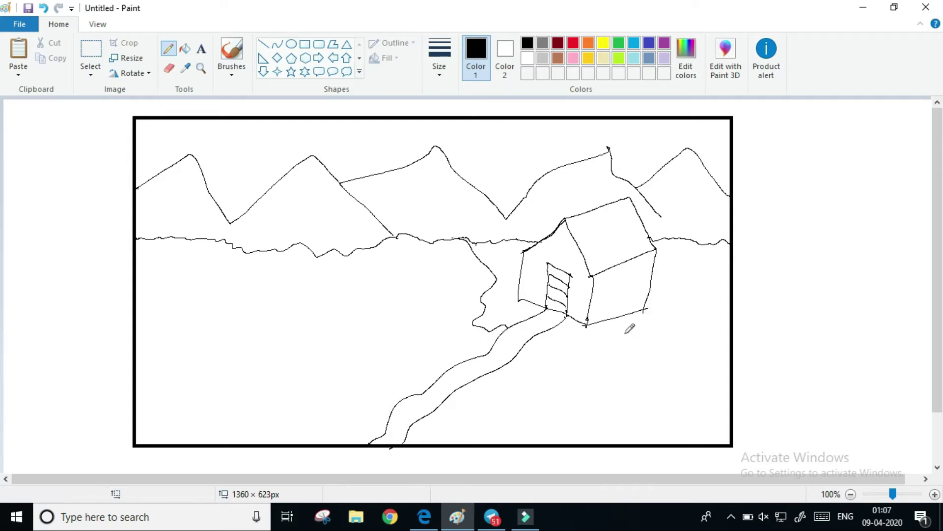
pyautogui.moveTo(524, 348)
pyautogui.mouseDown()
pyautogui.moveTo(558, 366)
pyautogui.moveTo(593, 432)
pyautogui.mouseUp()
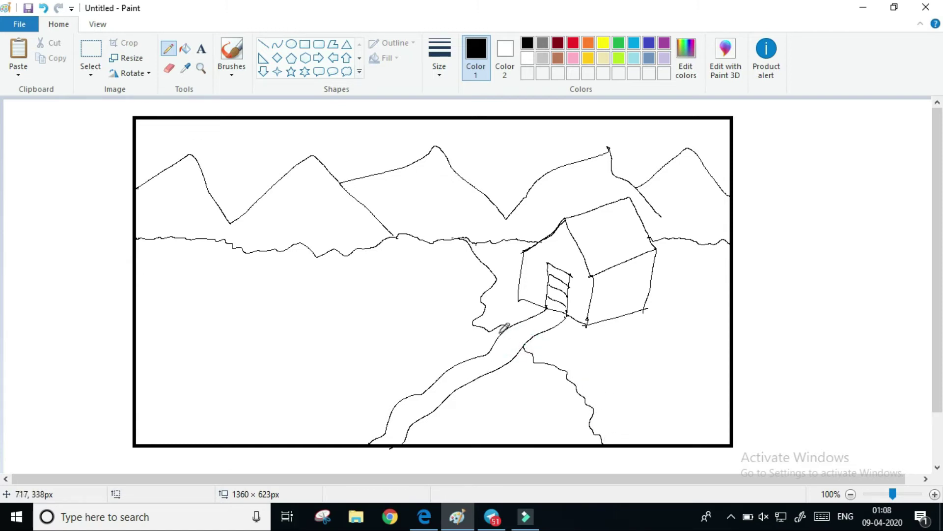
# Step: Turn the path into a footbridge by adding end posts, handrails with uprights and closely spaced cross planks
pyautogui.moveTo(506, 308); pyautogui.dragTo(526, 348)
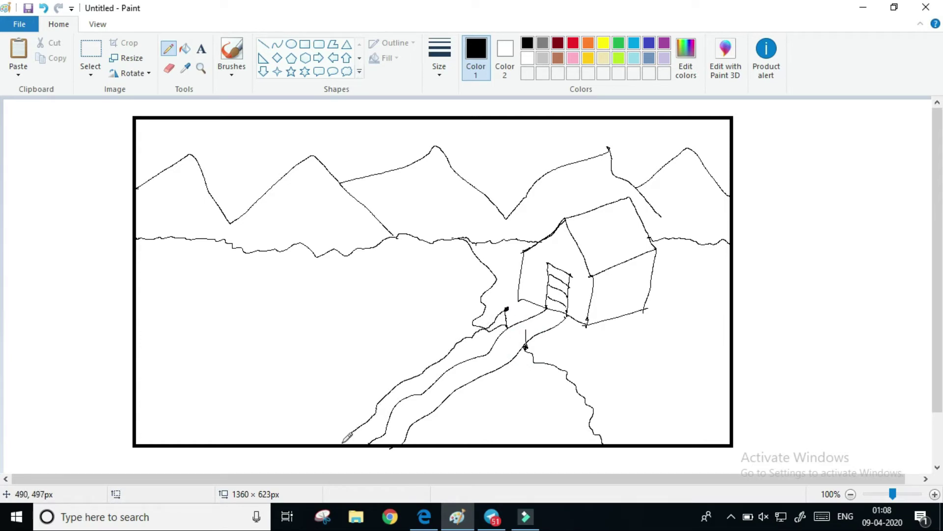
pyautogui.moveTo(528, 328); pyautogui.dragTo(392, 427)
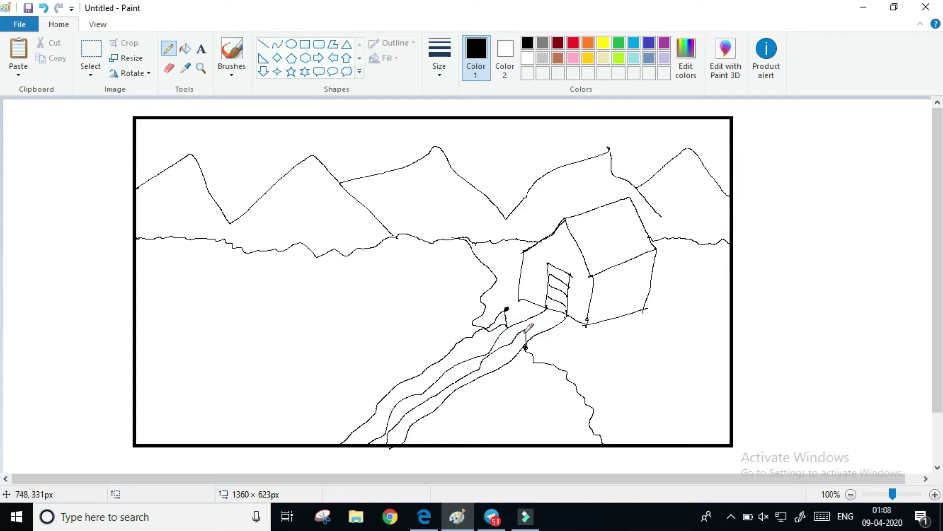
pyautogui.moveTo(478, 331)
pyautogui.mouseDown()
pyautogui.moveTo(482, 354)
pyautogui.moveTo(454, 348)
pyautogui.moveTo(455, 358)
pyautogui.moveTo(436, 364)
pyautogui.moveTo(443, 376)
pyautogui.moveTo(403, 390)
pyautogui.moveTo(377, 427)
pyautogui.moveTo(439, 406)
pyautogui.mouseUp()
pyautogui.moveTo(435, 396)
pyautogui.mouseDown()
pyautogui.moveTo(460, 379)
pyautogui.moveTo(464, 386)
pyautogui.mouseUp()
pyautogui.moveTo(463, 381); pyautogui.dragTo(502, 366)
pyautogui.moveTo(499, 351)
pyautogui.mouseDown()
pyautogui.moveTo(515, 342)
pyautogui.moveTo(497, 338)
pyautogui.mouseUp()
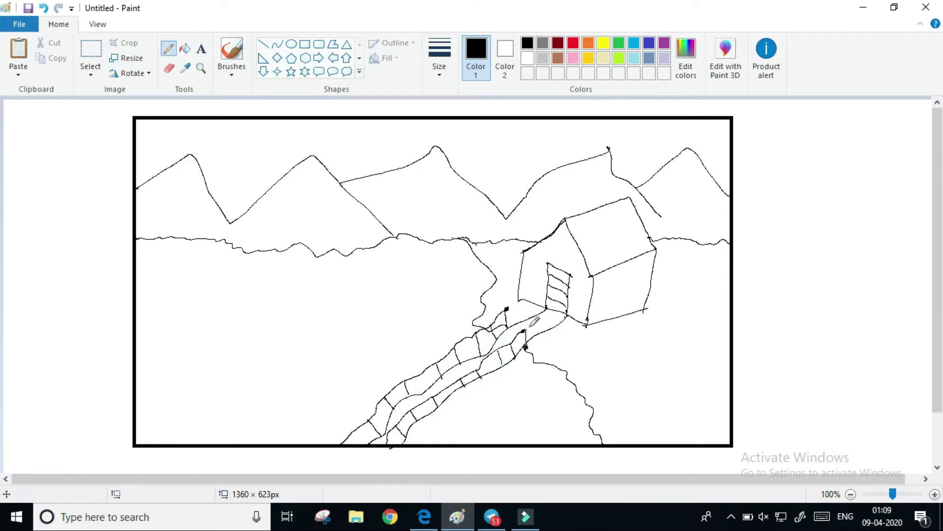
pyautogui.moveTo(511, 326)
pyautogui.mouseDown()
pyautogui.moveTo(525, 342)
pyautogui.moveTo(501, 336)
pyautogui.moveTo(517, 350)
pyautogui.moveTo(497, 342)
pyautogui.moveTo(509, 351)
pyautogui.moveTo(482, 354)
pyautogui.moveTo(497, 366)
pyautogui.moveTo(469, 357)
pyautogui.moveTo(484, 369)
pyautogui.moveTo(460, 361)
pyautogui.moveTo(472, 370)
pyautogui.moveTo(455, 364)
pyautogui.moveTo(466, 378)
pyautogui.moveTo(447, 371)
pyautogui.moveTo(458, 380)
pyautogui.moveTo(441, 377)
pyautogui.moveTo(451, 391)
pyautogui.moveTo(430, 382)
pyautogui.moveTo(440, 395)
pyautogui.moveTo(415, 394)
pyautogui.moveTo(427, 414)
pyautogui.moveTo(401, 402)
pyautogui.moveTo(409, 412)
pyautogui.moveTo(390, 414)
pyautogui.moveTo(411, 425)
pyautogui.moveTo(387, 427)
pyautogui.moveTo(402, 443)
pyautogui.mouseUp()
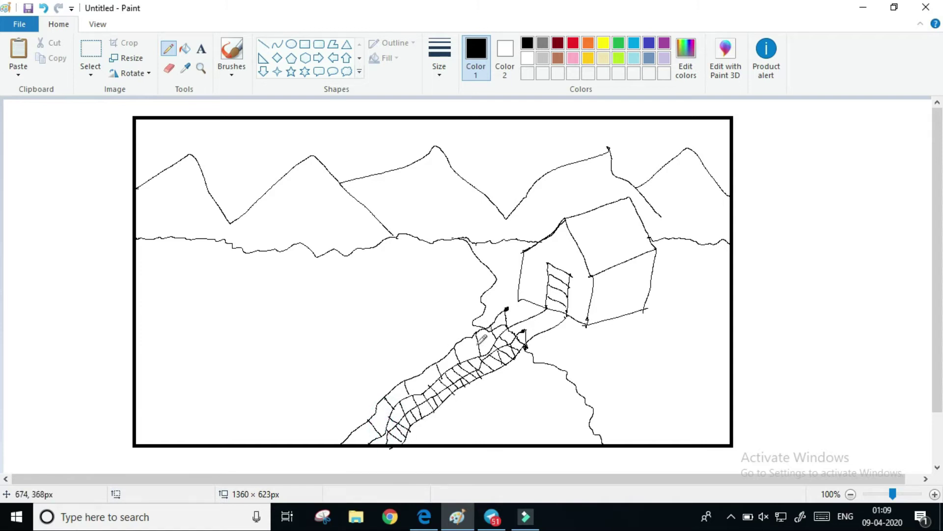
# Step: Fill the bridge section nearest the house with brown using the Fill tool
pyautogui.click(187, 48)
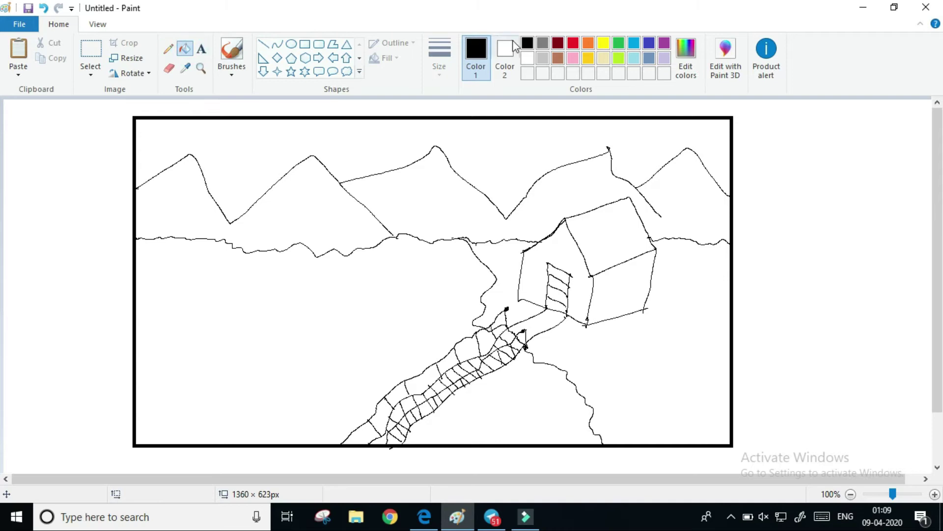
pyautogui.click(557, 58)
pyautogui.click(540, 325)
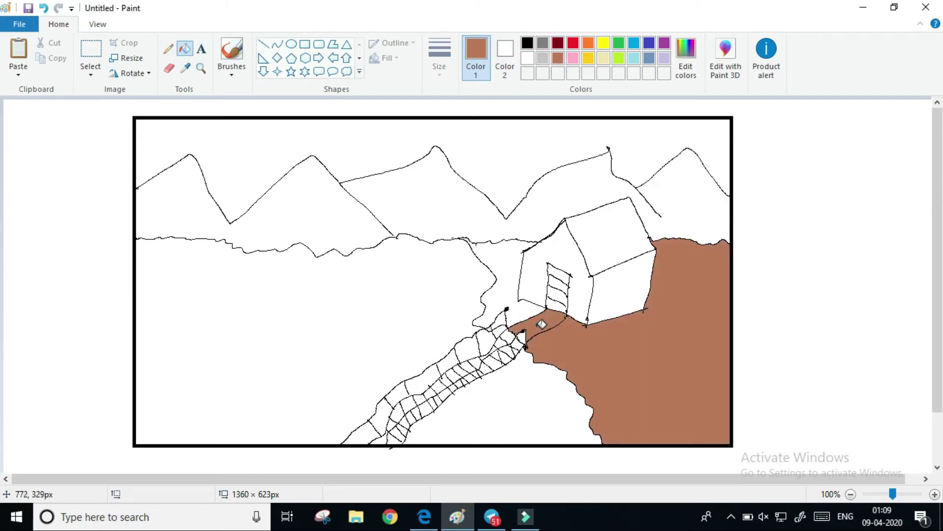
pyautogui.click(43, 8)
pyautogui.click(506, 342)
pyautogui.click(520, 343)
pyautogui.click(522, 343)
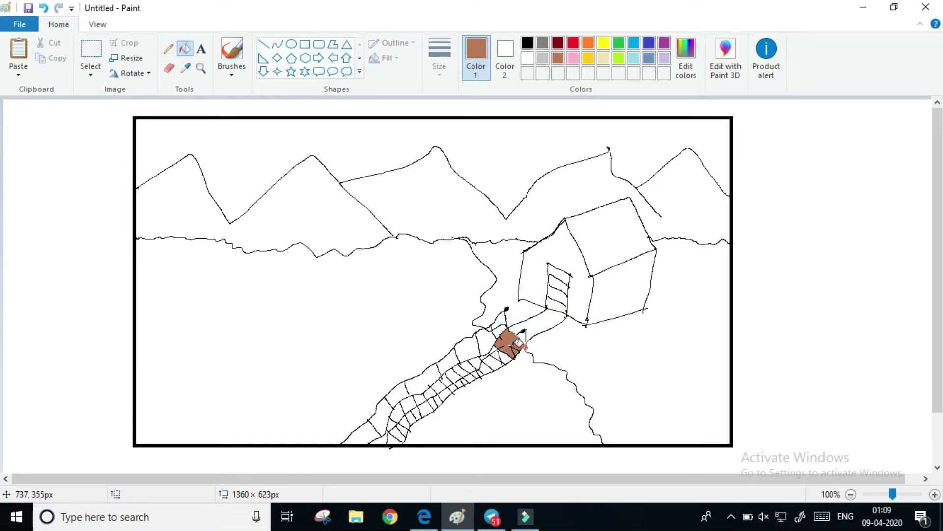
pyautogui.click(44, 8)
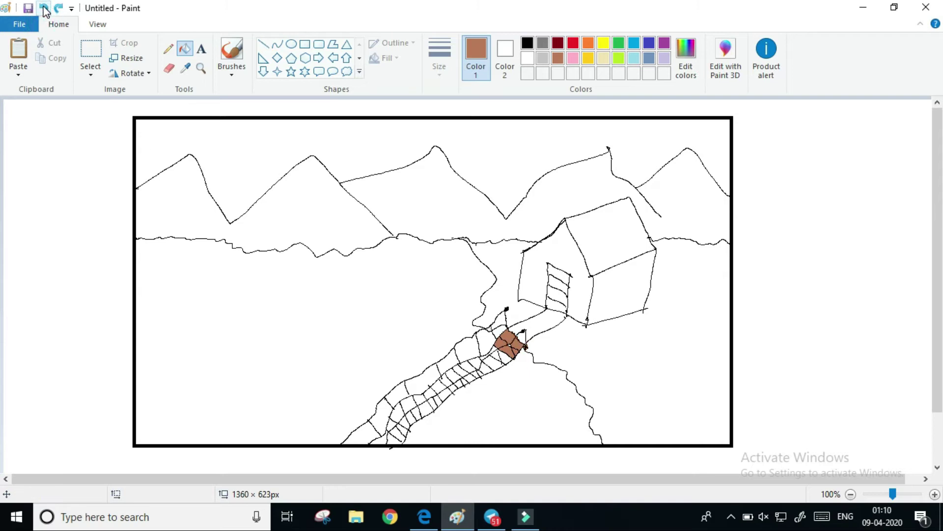
pyautogui.click(45, 10)
pyautogui.click(45, 10)
pyautogui.rightClick(45, 10)
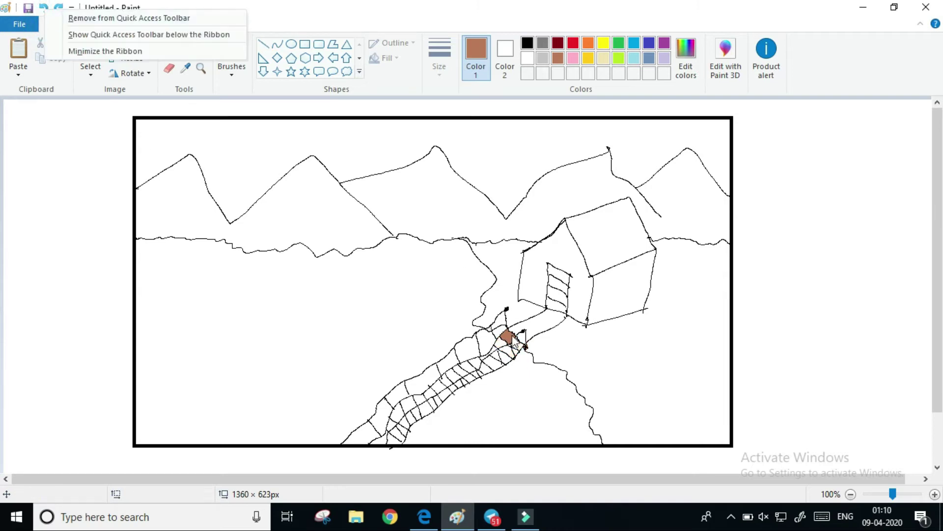
# Step: Fill the remaining planks of the bridge with brown, from the house end down to the frame's lower edge
pyautogui.click(523, 347)
pyautogui.click(508, 346)
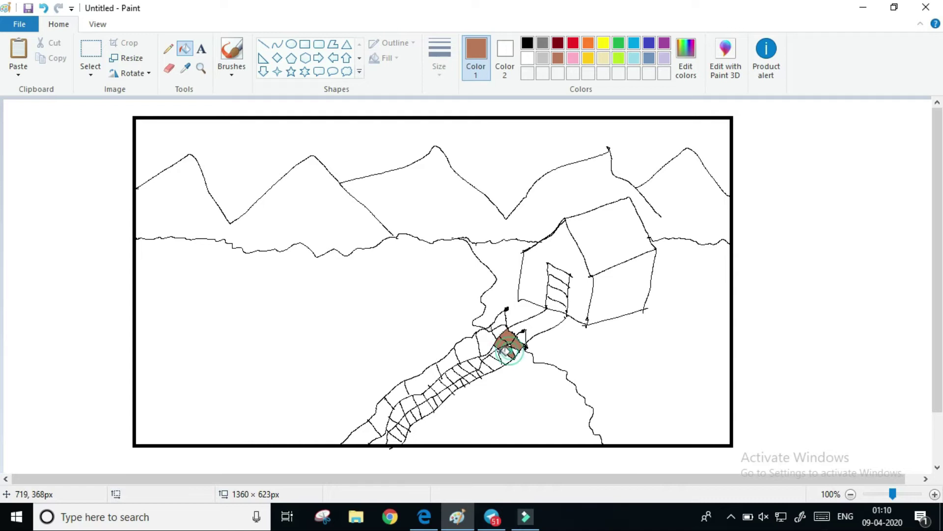
pyautogui.click(500, 350)
pyautogui.click(495, 358)
pyautogui.click(485, 367)
pyautogui.click(466, 368)
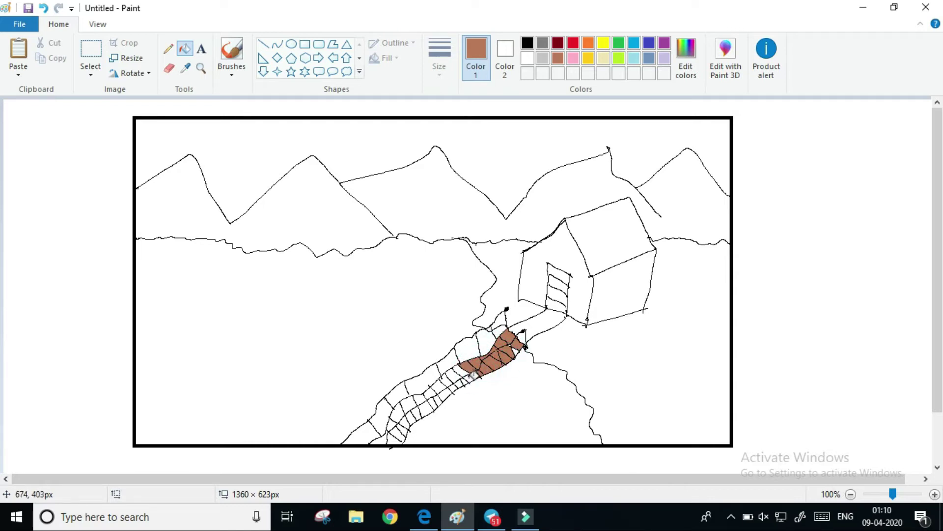
pyautogui.click(453, 378)
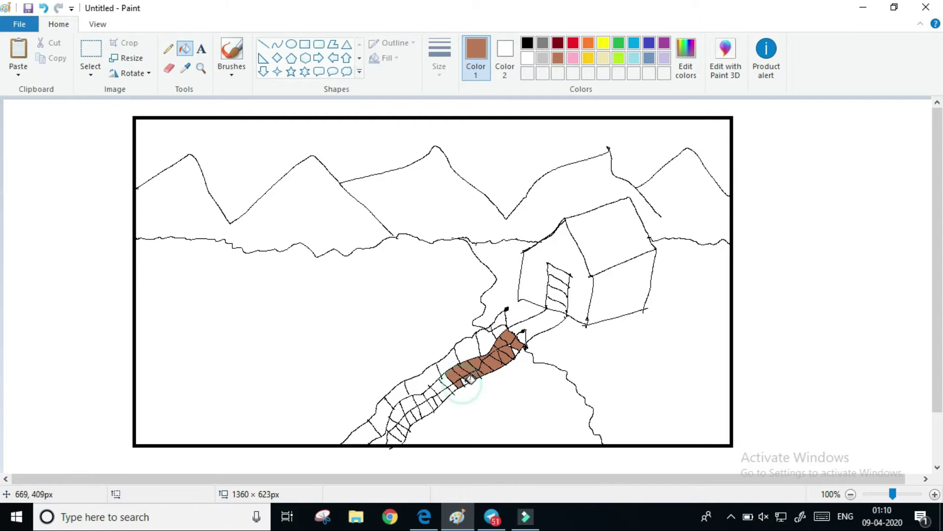
pyautogui.click(445, 393)
pyautogui.click(432, 392)
pyautogui.click(423, 399)
pyautogui.click(417, 407)
pyautogui.click(412, 421)
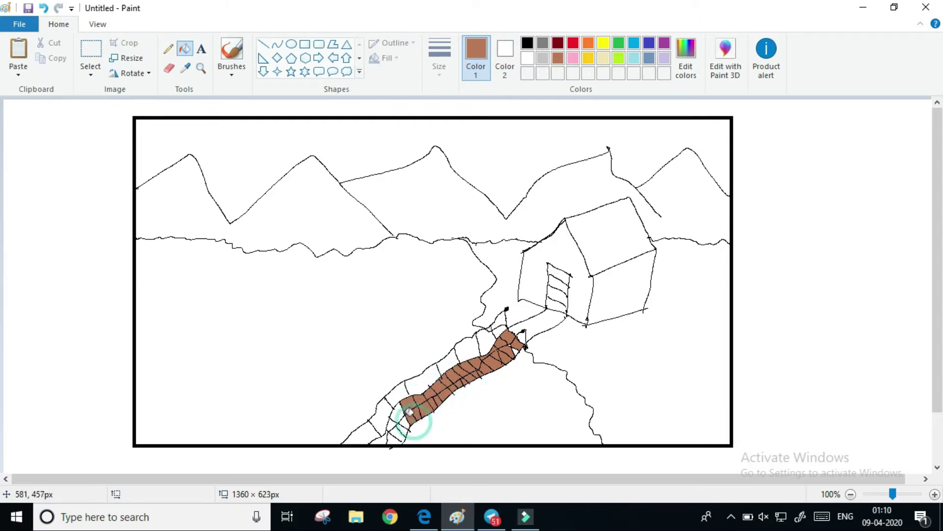
pyautogui.click(402, 428)
pyautogui.click(396, 437)
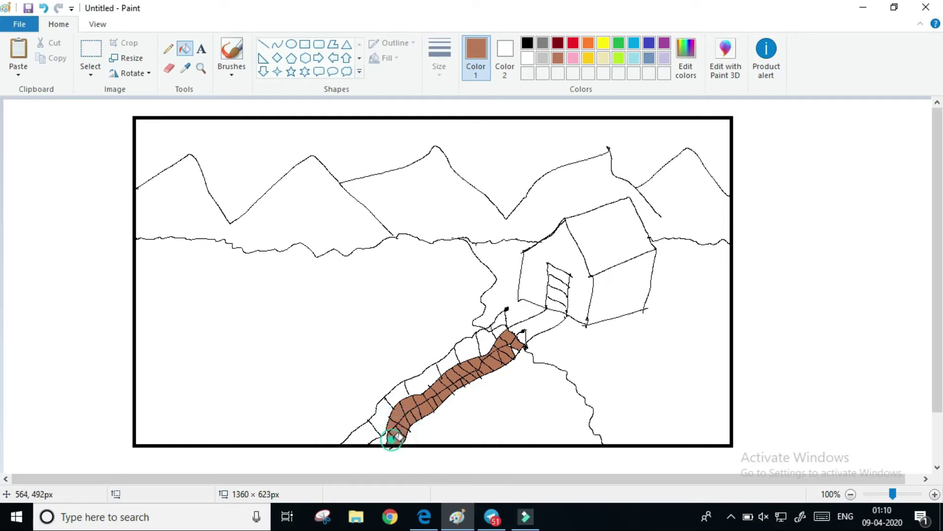
pyautogui.click(383, 438)
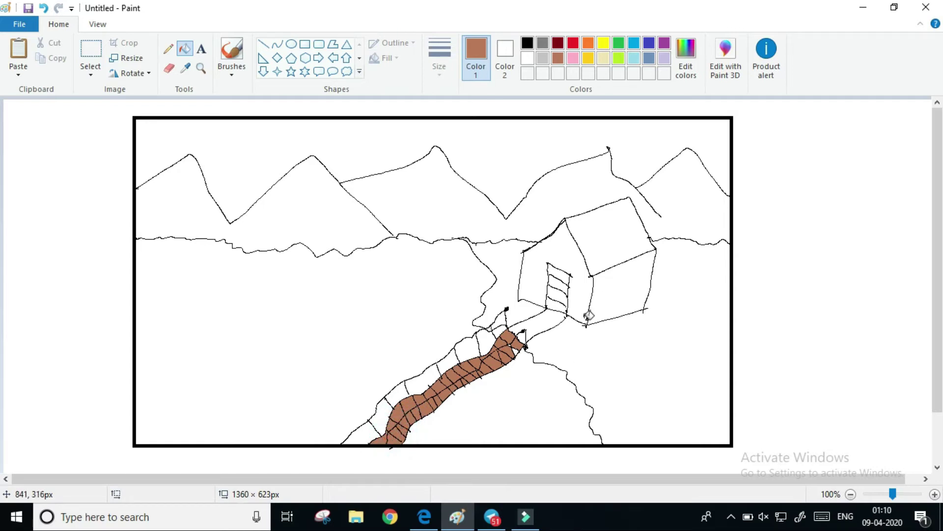
pyautogui.click(520, 350)
# Step: Fill the lake on both sides of the bridge and the railing gaps with bright blue, and the mountain range with brown
pyautogui.click(618, 44)
pyautogui.click(637, 45)
pyautogui.click(307, 322)
pyautogui.click(528, 406)
pyautogui.click(423, 376)
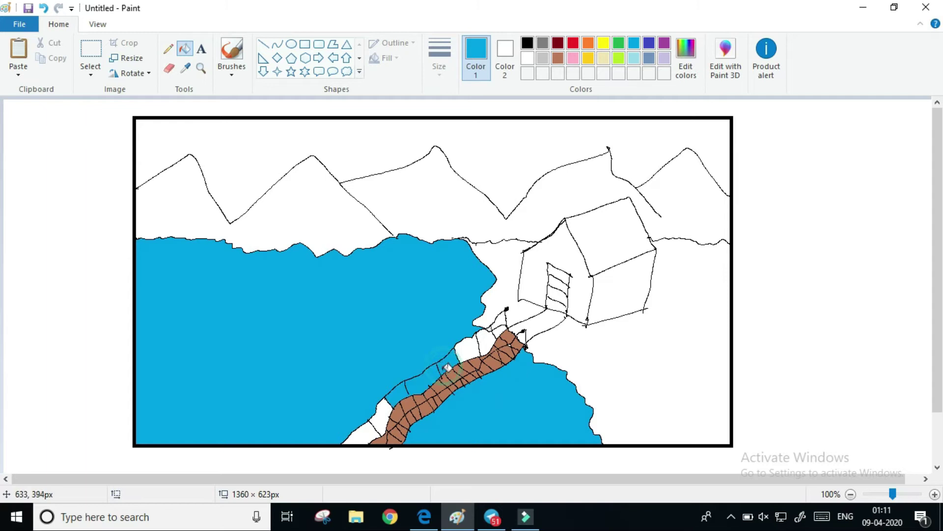
pyautogui.click(467, 347)
pyautogui.click(487, 334)
pyautogui.click(369, 432)
pyautogui.click(381, 414)
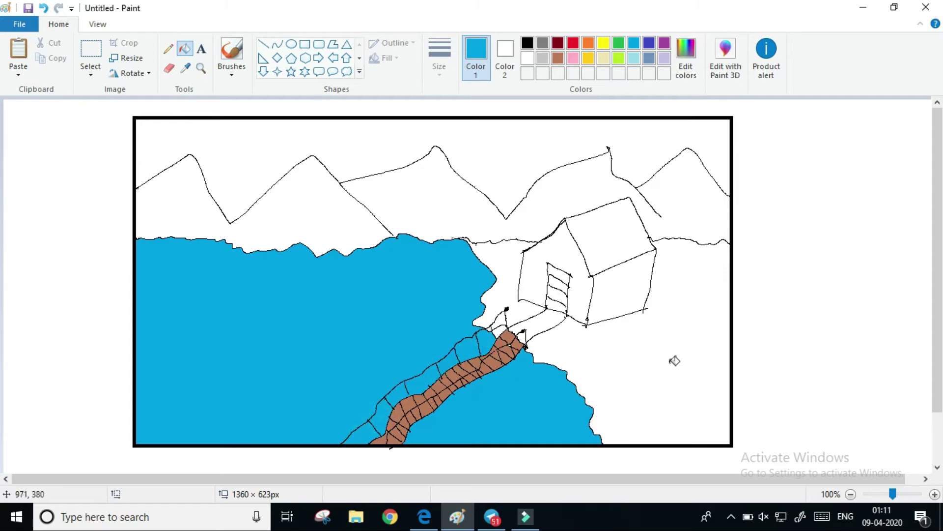
pyautogui.click(558, 58)
pyautogui.click(378, 201)
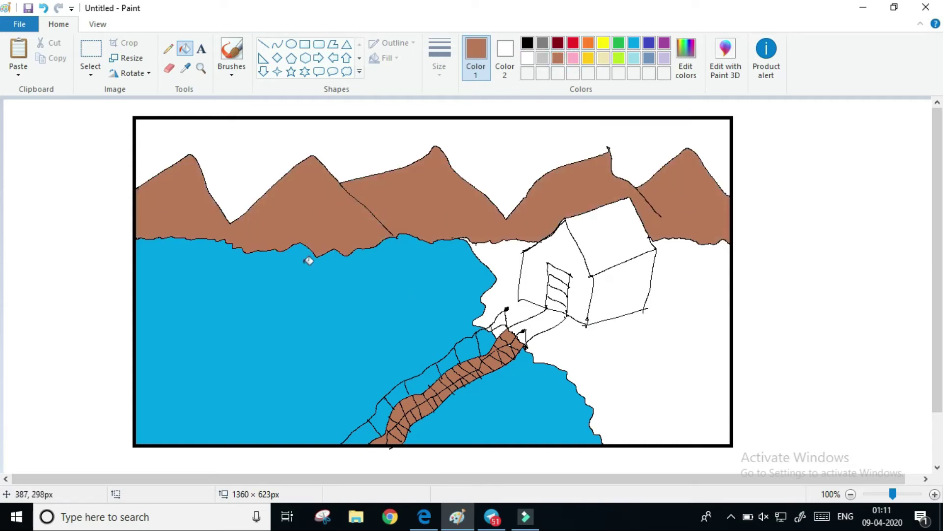
# Step: Draw a black arc for a rising sun between the two middle mountains and fill it with yellow
pyautogui.click(634, 58)
pyautogui.click(168, 49)
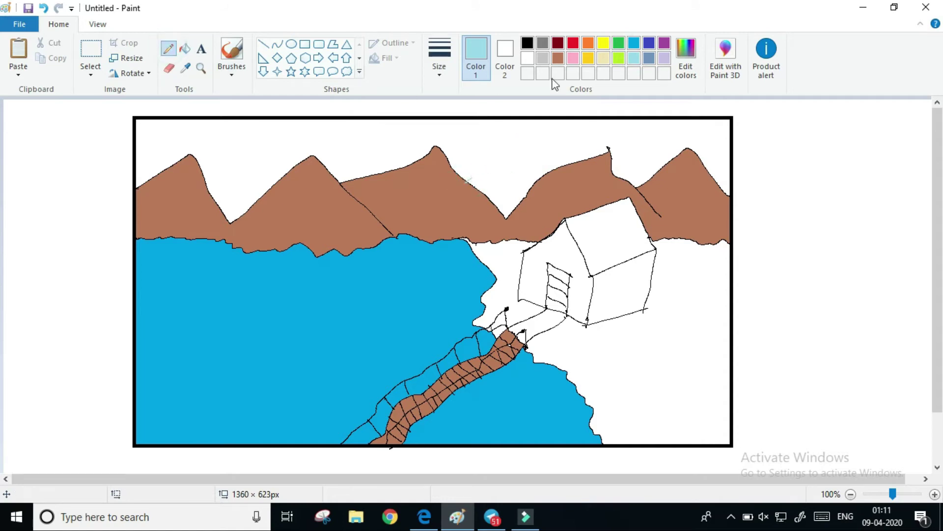
pyautogui.click(527, 43)
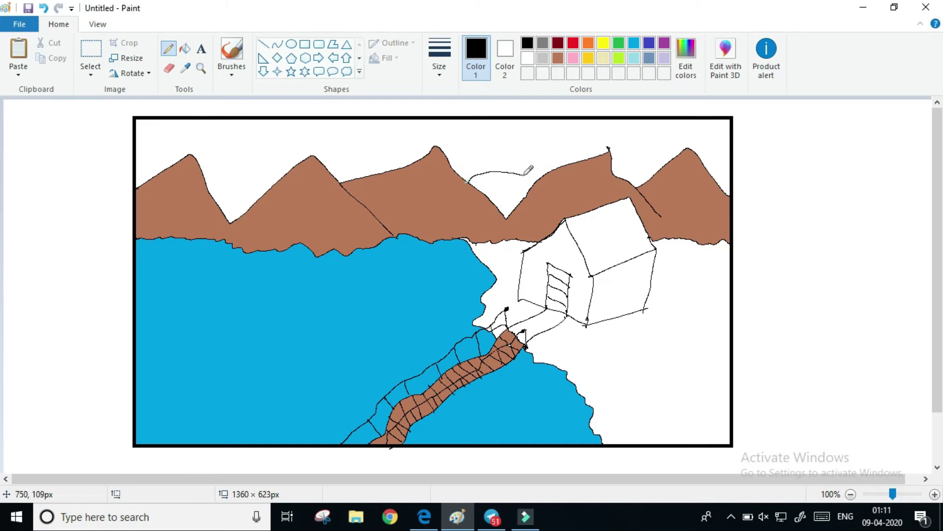
pyautogui.click(603, 43)
pyautogui.click(509, 193)
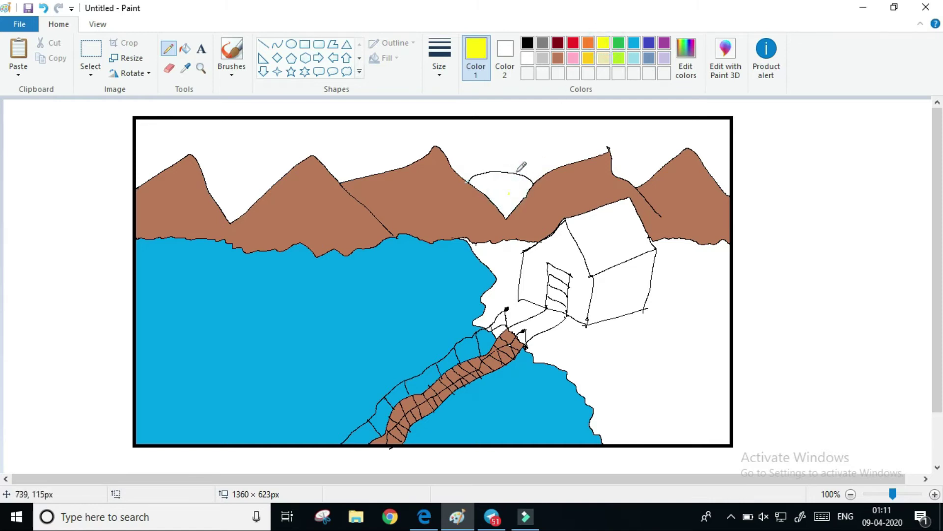
pyautogui.click(184, 49)
pyautogui.click(505, 193)
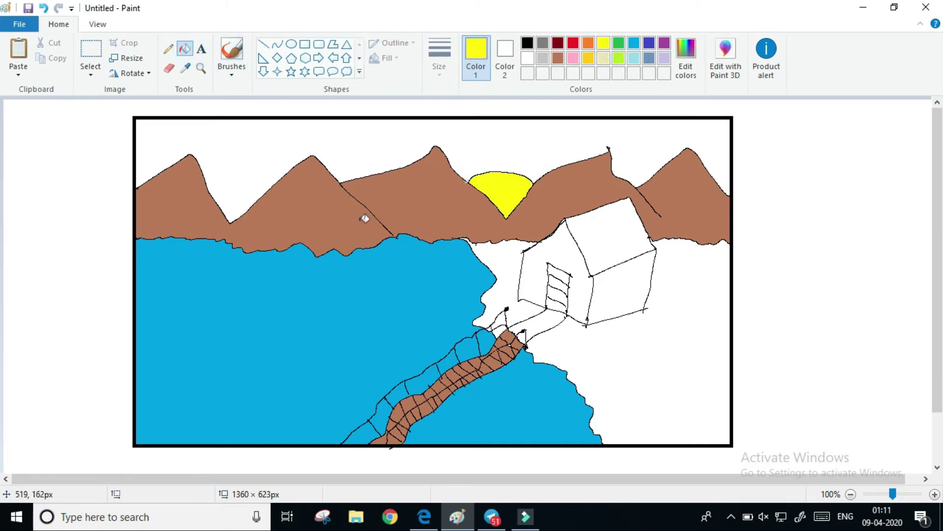
# Step: Fill the sky above the mountains with light blue, keeping the area outside the frame white
pyautogui.click(634, 58)
pyautogui.click(596, 111)
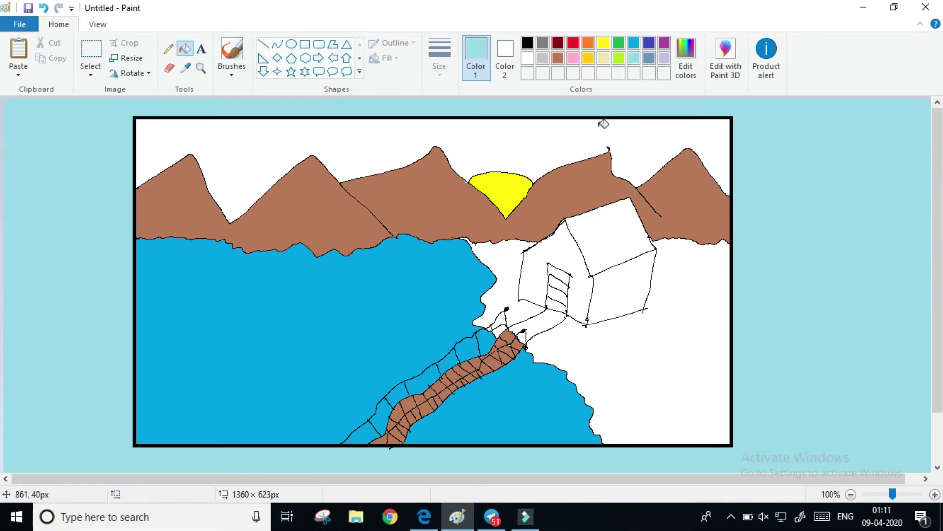
pyautogui.click(43, 7)
pyautogui.click(522, 150)
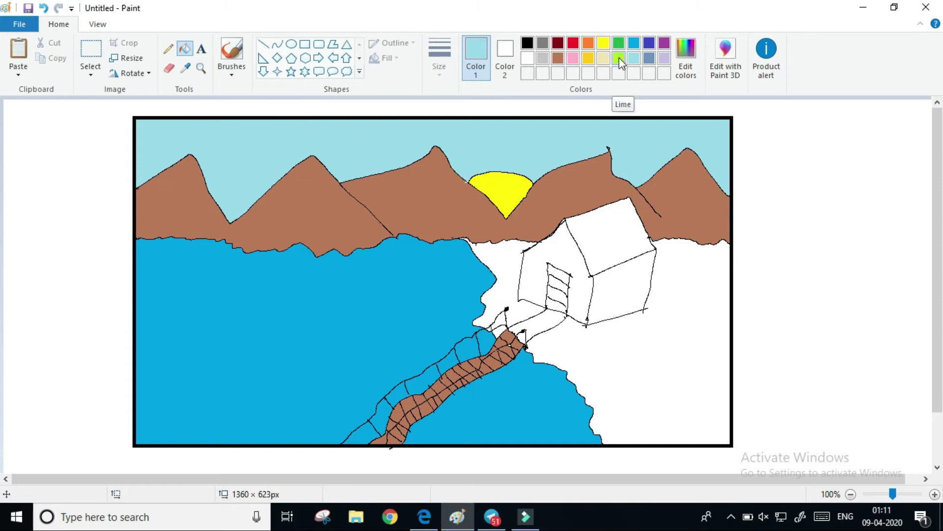
# Step: Mix a custom sea green (Red 22, Green 188, Blue 142) and fill the land around the house and the bridge's end
pyautogui.click(619, 43)
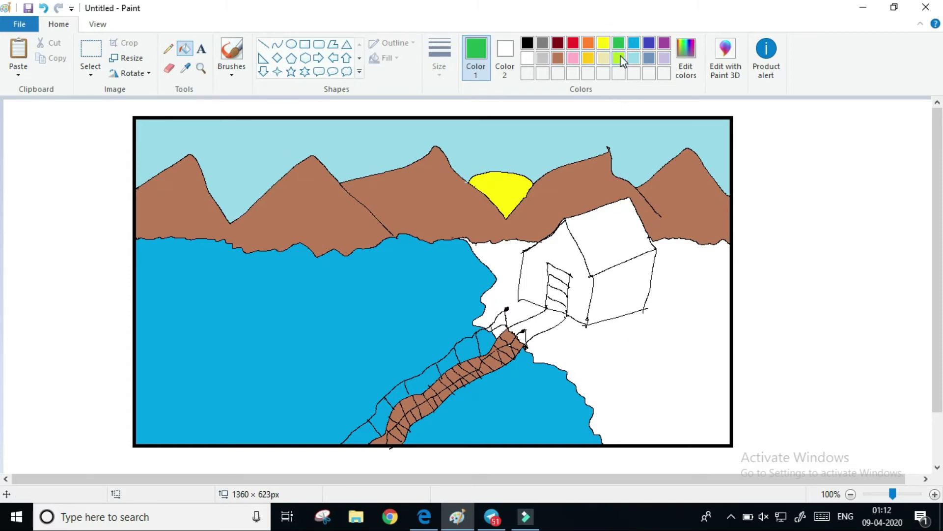
pyautogui.click(693, 58)
pyautogui.moveTo(522, 199)
pyautogui.mouseDown()
pyautogui.moveTo(518, 221)
pyautogui.moveTo(521, 172)
pyautogui.moveTo(532, 189)
pyautogui.mouseUp()
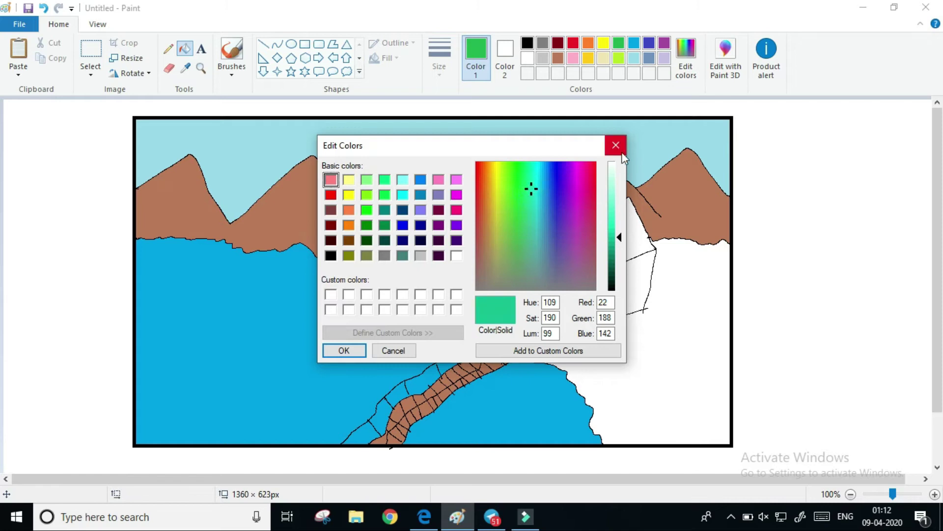
pyautogui.click(344, 349)
pyautogui.click(656, 376)
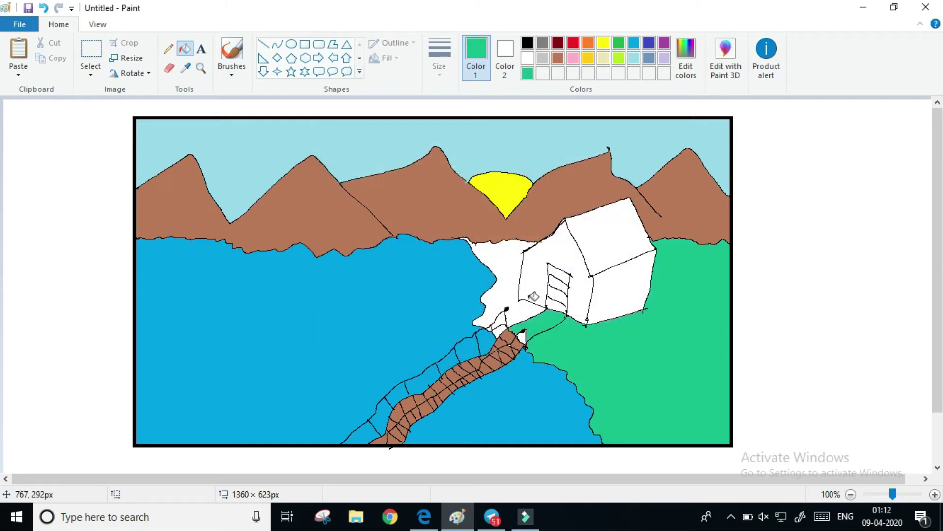
pyautogui.click(509, 279)
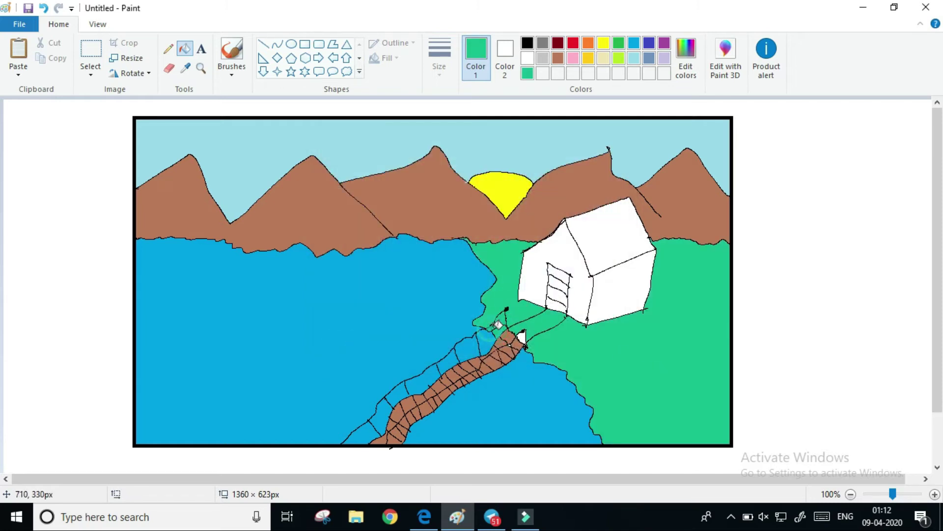
pyautogui.click(521, 337)
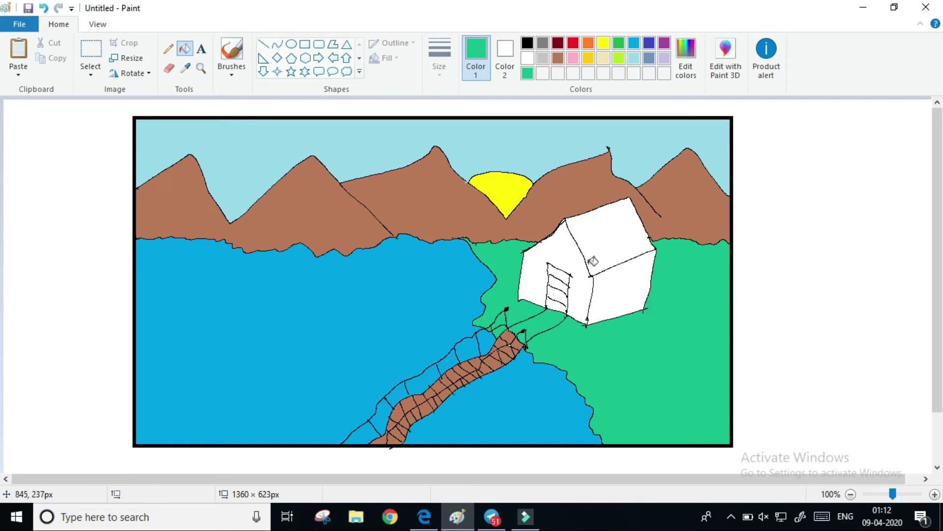
# Step: Colour the house by filling its roof with grey, both walls with purple and the door's panels with brown
pyautogui.click(543, 43)
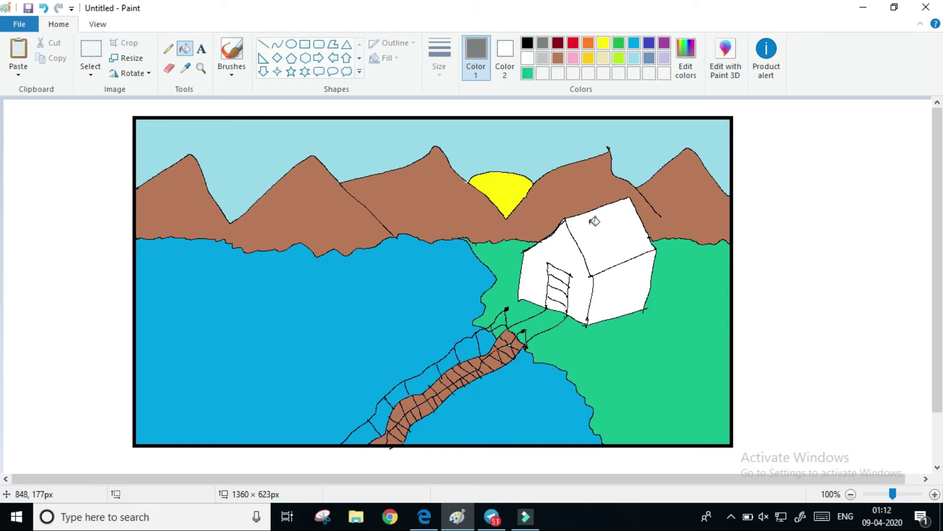
pyautogui.click(594, 210)
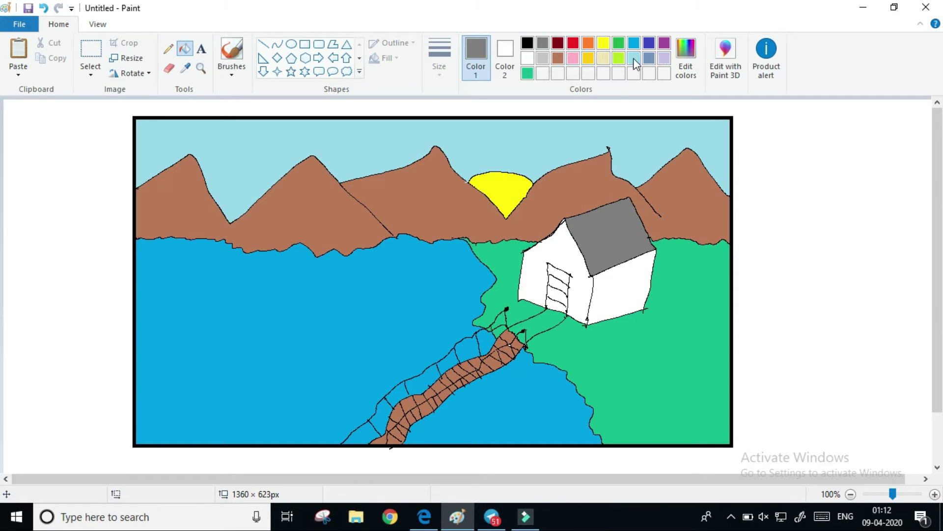
pyautogui.click(664, 42)
pyautogui.click(615, 270)
pyautogui.click(579, 274)
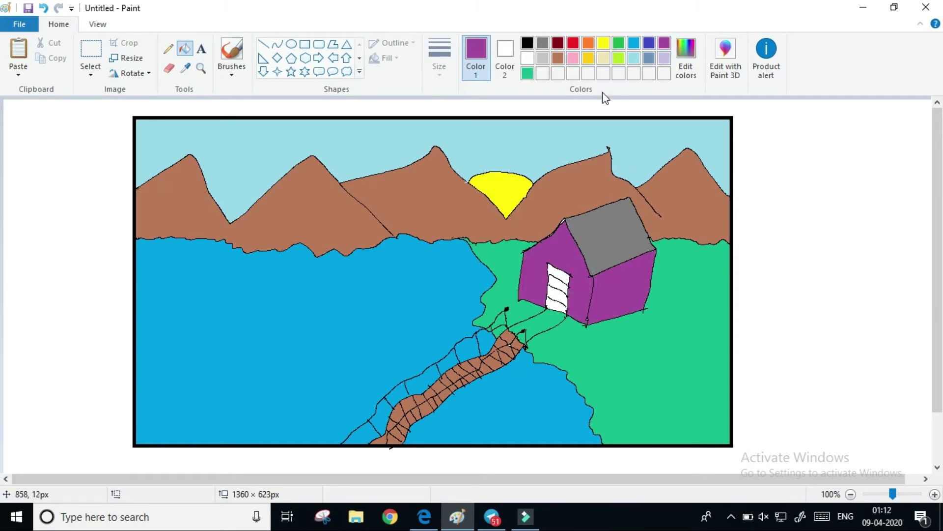
pyautogui.click(557, 58)
pyautogui.click(558, 287)
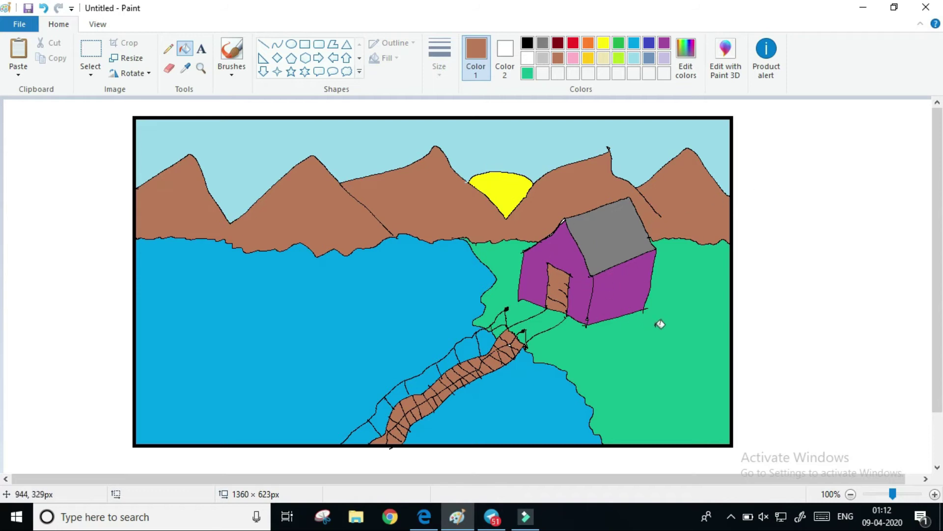
# Step: Spray green grass texture over the whole land area with the Airbrush, up to the shoreline and the frame's edge
pyautogui.click(231, 69)
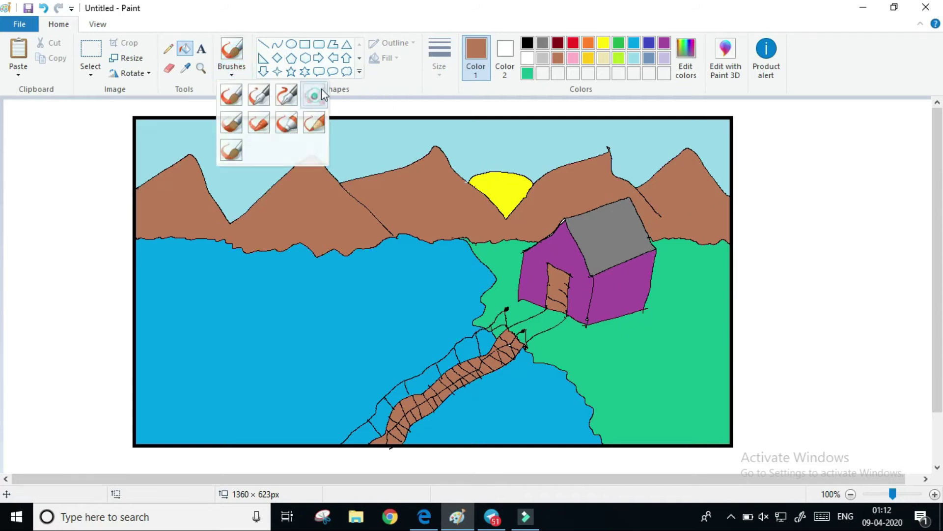
pyautogui.click(314, 96)
pyautogui.click(619, 45)
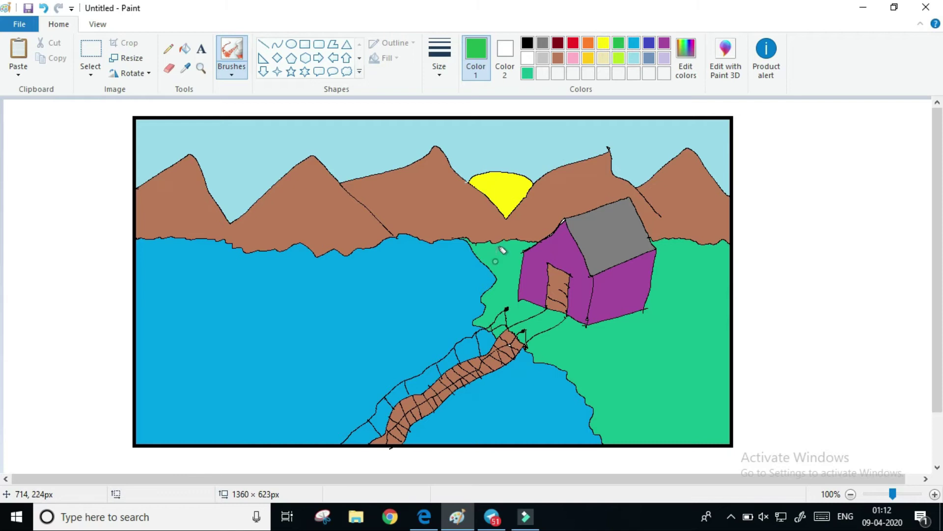
pyautogui.moveTo(496, 252); pyautogui.dragTo(513, 245)
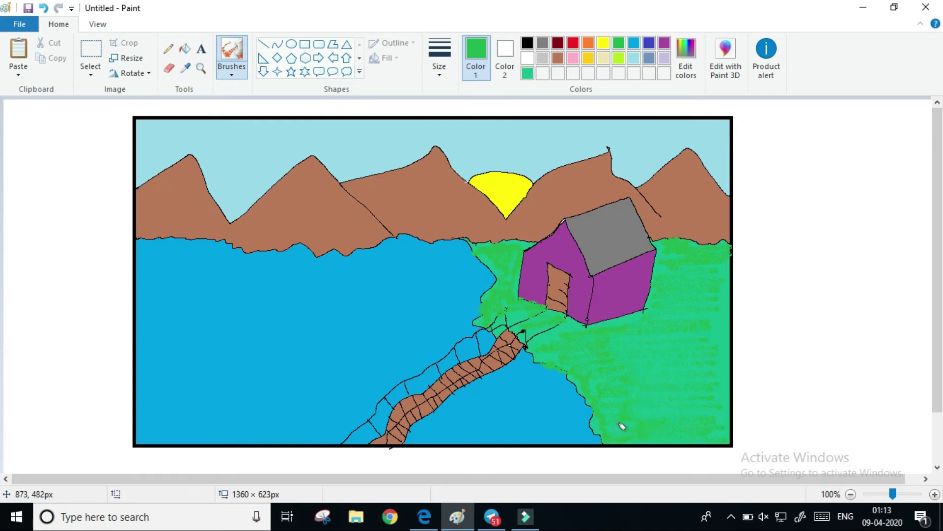
pyautogui.moveTo(719, 410)
pyautogui.mouseDown()
pyautogui.moveTo(733, 388)
pyautogui.moveTo(732, 317)
pyautogui.mouseUp()
# Step: Spray red flower dots over the grass, along the shoreline, around the house and near the frame
pyautogui.click(588, 44)
pyautogui.click(573, 43)
pyautogui.moveTo(479, 255)
pyautogui.mouseDown()
pyautogui.moveTo(502, 244)
pyautogui.moveTo(491, 252)
pyautogui.mouseUp()
pyautogui.moveTo(502, 284); pyautogui.dragTo(479, 324)
pyautogui.moveTo(538, 352); pyautogui.dragTo(543, 358)
pyautogui.moveTo(579, 366)
pyautogui.mouseDown()
pyautogui.moveTo(584, 359)
pyautogui.moveTo(576, 370)
pyautogui.moveTo(590, 371)
pyautogui.mouseUp()
pyautogui.moveTo(611, 402); pyautogui.dragTo(633, 431)
pyautogui.moveTo(639, 432)
pyautogui.mouseDown()
pyautogui.moveTo(694, 427)
pyautogui.moveTo(731, 387)
pyautogui.moveTo(729, 284)
pyautogui.moveTo(713, 265)
pyautogui.moveTo(731, 254)
pyautogui.moveTo(688, 247)
pyautogui.moveTo(684, 259)
pyautogui.moveTo(708, 268)
pyautogui.mouseUp()
pyautogui.moveTo(670, 293)
pyautogui.mouseDown()
pyautogui.moveTo(693, 319)
pyautogui.moveTo(688, 352)
pyautogui.moveTo(637, 373)
pyautogui.moveTo(653, 401)
pyautogui.moveTo(611, 351)
pyautogui.moveTo(658, 363)
pyautogui.moveTo(650, 325)
pyautogui.moveTo(561, 331)
pyautogui.moveTo(528, 307)
pyautogui.moveTo(551, 339)
pyautogui.moveTo(580, 319)
pyautogui.mouseUp()
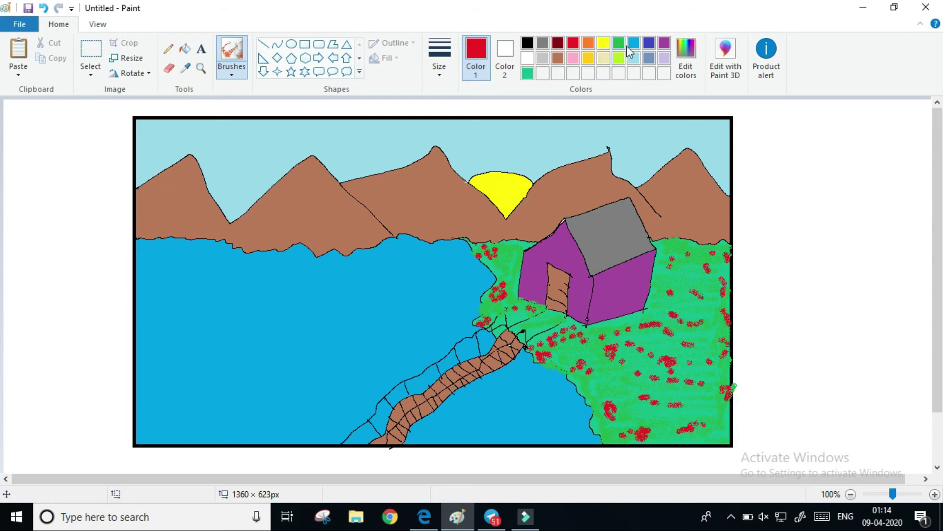
# Step: Spray indigo flower dots between the red ones across the grass on both sides of the house
pyautogui.click(649, 43)
pyautogui.moveTo(487, 246); pyautogui.dragTo(482, 249)
pyautogui.moveTo(502, 288)
pyautogui.mouseDown()
pyautogui.moveTo(487, 324)
pyautogui.moveTo(541, 301)
pyautogui.moveTo(521, 313)
pyautogui.moveTo(586, 328)
pyautogui.moveTo(540, 358)
pyautogui.moveTo(609, 410)
pyautogui.moveTo(598, 423)
pyautogui.moveTo(615, 413)
pyautogui.moveTo(587, 369)
pyautogui.mouseUp()
pyautogui.moveTo(630, 434); pyautogui.dragTo(637, 443)
pyautogui.moveTo(693, 421)
pyautogui.mouseDown()
pyautogui.moveTo(683, 401)
pyautogui.moveTo(674, 407)
pyautogui.mouseUp()
pyautogui.moveTo(634, 337)
pyautogui.mouseDown()
pyautogui.moveTo(595, 341)
pyautogui.moveTo(655, 324)
pyautogui.moveTo(626, 343)
pyautogui.moveTo(636, 354)
pyautogui.moveTo(698, 338)
pyautogui.moveTo(675, 348)
pyautogui.moveTo(690, 322)
pyautogui.moveTo(714, 320)
pyautogui.moveTo(684, 285)
pyautogui.moveTo(711, 291)
pyautogui.moveTo(730, 278)
pyautogui.moveTo(728, 354)
pyautogui.moveTo(714, 306)
pyautogui.moveTo(672, 295)
pyautogui.moveTo(677, 255)
pyautogui.moveTo(718, 266)
pyautogui.moveTo(725, 250)
pyautogui.moveTo(706, 256)
pyautogui.moveTo(718, 247)
pyautogui.moveTo(679, 246)
pyautogui.moveTo(663, 259)
pyautogui.moveTo(658, 242)
pyautogui.moveTo(683, 256)
pyautogui.mouseUp()
pyautogui.moveTo(538, 247)
pyautogui.mouseDown()
pyautogui.moveTo(505, 270)
pyautogui.moveTo(514, 274)
pyautogui.moveTo(514, 302)
pyautogui.moveTo(495, 303)
pyautogui.moveTo(484, 320)
pyautogui.mouseUp()
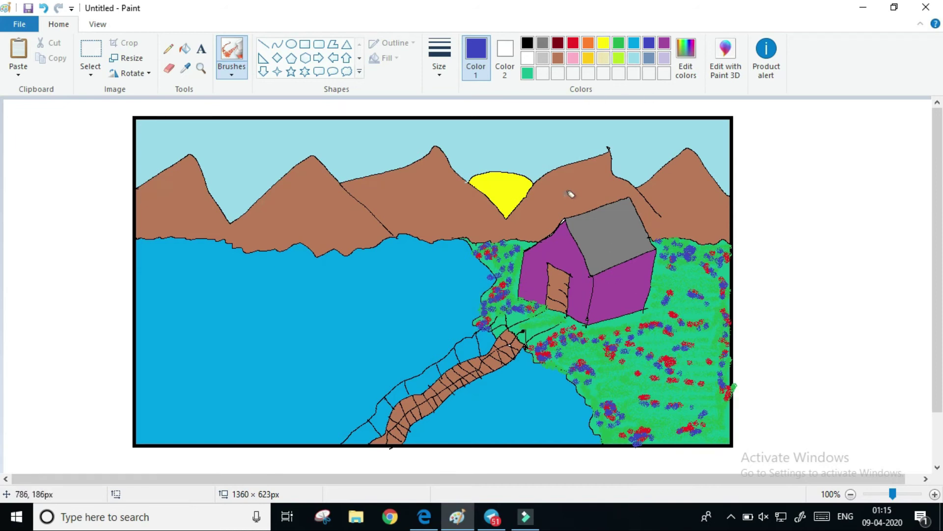
# Step: Spray yellow dotted rays above the sun and yellow flower dots on the grass between the lake and the house
pyautogui.click(603, 43)
pyautogui.moveTo(467, 148)
pyautogui.mouseDown()
pyautogui.moveTo(489, 164)
pyautogui.moveTo(515, 141)
pyautogui.moveTo(514, 155)
pyautogui.moveTo(534, 144)
pyautogui.moveTo(523, 165)
pyautogui.moveTo(548, 158)
pyautogui.moveTo(525, 177)
pyautogui.moveTo(457, 154)
pyautogui.mouseUp()
pyautogui.moveTo(475, 242)
pyautogui.mouseDown()
pyautogui.moveTo(508, 253)
pyautogui.moveTo(487, 300)
pyautogui.moveTo(514, 305)
pyautogui.moveTo(541, 339)
pyautogui.moveTo(580, 341)
pyautogui.moveTo(540, 313)
pyautogui.mouseUp()
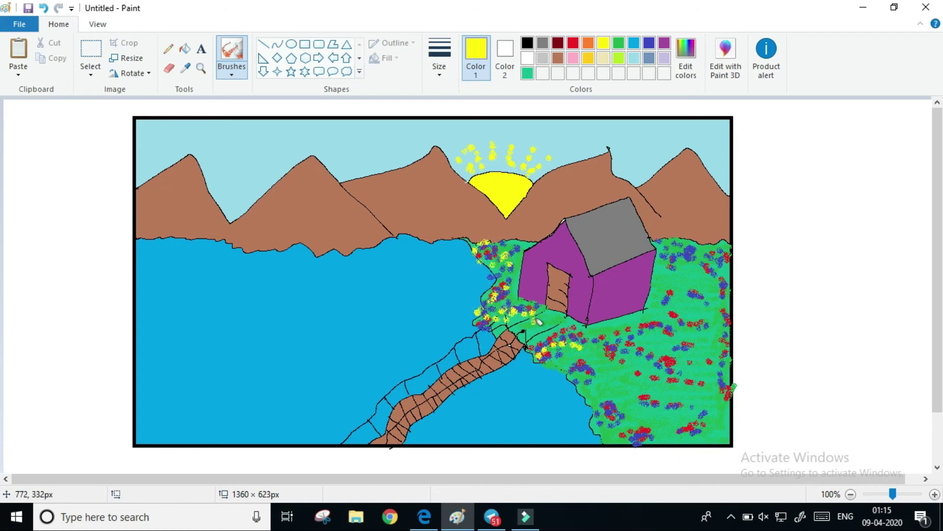
# Step: Undo the last yellow flower dabs on the grass near the bridge
pyautogui.click(47, 8)
pyautogui.click(49, 9)
pyautogui.click(49, 8)
pyautogui.click(49, 8)
pyautogui.click(47, 9)
pyautogui.click(45, 9)
pyautogui.click(46, 9)
pyautogui.click(47, 8)
pyautogui.click(47, 9)
pyautogui.click(46, 9)
pyautogui.click(47, 9)
# Step: Spray yellow flower dots across the rest of the grass and an indigo row of flowers along the base of the house's side wall
pyautogui.moveTo(490, 313); pyautogui.dragTo(488, 317)
pyautogui.moveTo(545, 349)
pyautogui.mouseDown()
pyautogui.moveTo(582, 340)
pyautogui.moveTo(566, 332)
pyautogui.moveTo(623, 345)
pyautogui.moveTo(647, 331)
pyautogui.moveTo(608, 338)
pyautogui.moveTo(642, 327)
pyautogui.moveTo(602, 377)
pyautogui.moveTo(573, 371)
pyautogui.moveTo(597, 411)
pyautogui.moveTo(647, 445)
pyautogui.moveTo(644, 429)
pyautogui.moveTo(700, 438)
pyautogui.moveTo(695, 426)
pyautogui.moveTo(730, 396)
pyautogui.moveTo(732, 320)
pyautogui.moveTo(722, 309)
pyautogui.moveTo(722, 260)
pyautogui.moveTo(682, 248)
pyautogui.moveTo(681, 261)
pyautogui.moveTo(692, 249)
pyautogui.moveTo(676, 260)
pyautogui.moveTo(717, 253)
pyautogui.moveTo(666, 290)
pyautogui.moveTo(694, 339)
pyautogui.moveTo(658, 364)
pyautogui.moveTo(668, 383)
pyautogui.moveTo(639, 358)
pyautogui.moveTo(688, 395)
pyautogui.moveTo(651, 409)
pyautogui.moveTo(695, 406)
pyautogui.moveTo(697, 273)
pyautogui.moveTo(715, 281)
pyautogui.moveTo(691, 307)
pyautogui.moveTo(707, 345)
pyautogui.moveTo(703, 371)
pyautogui.moveTo(596, 370)
pyautogui.moveTo(634, 369)
pyautogui.moveTo(600, 350)
pyautogui.moveTo(625, 378)
pyautogui.moveTo(670, 316)
pyautogui.moveTo(588, 328)
pyautogui.moveTo(643, 308)
pyautogui.mouseUp()
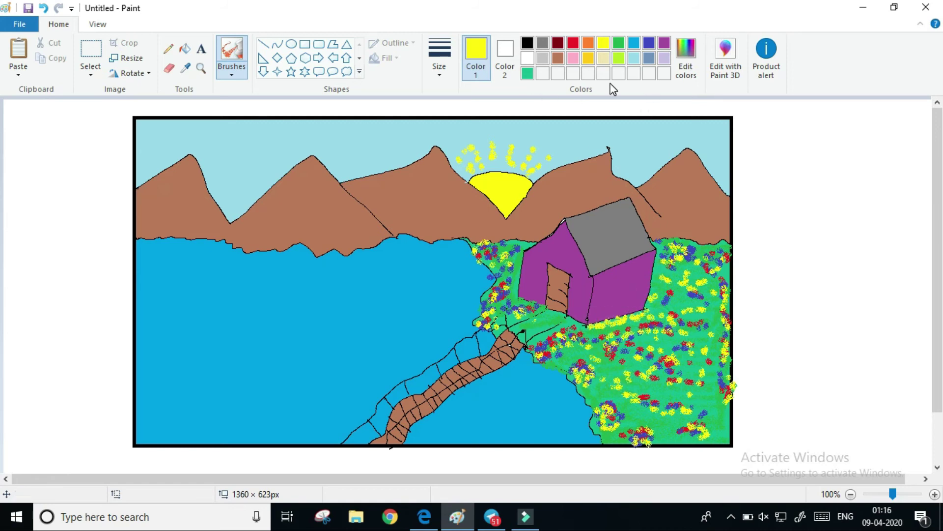
pyautogui.click(649, 43)
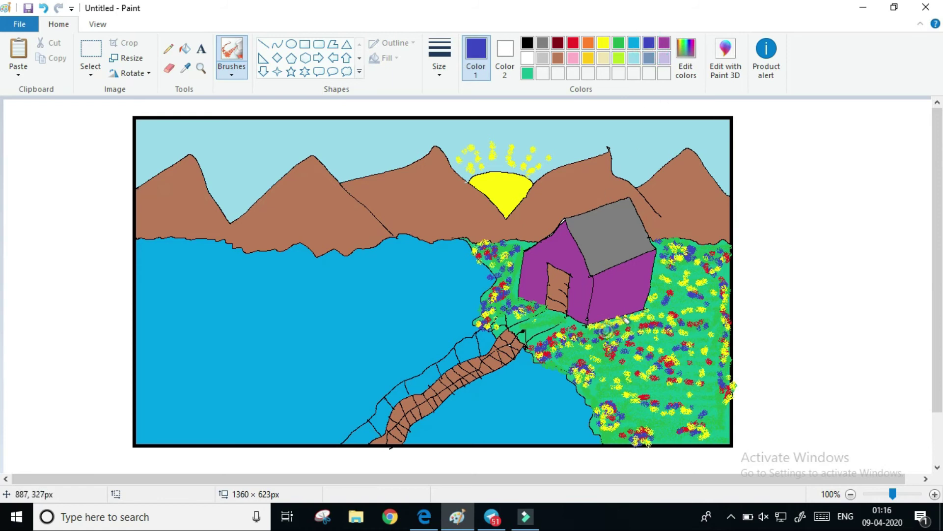
pyautogui.moveTo(600, 329); pyautogui.dragTo(648, 314)
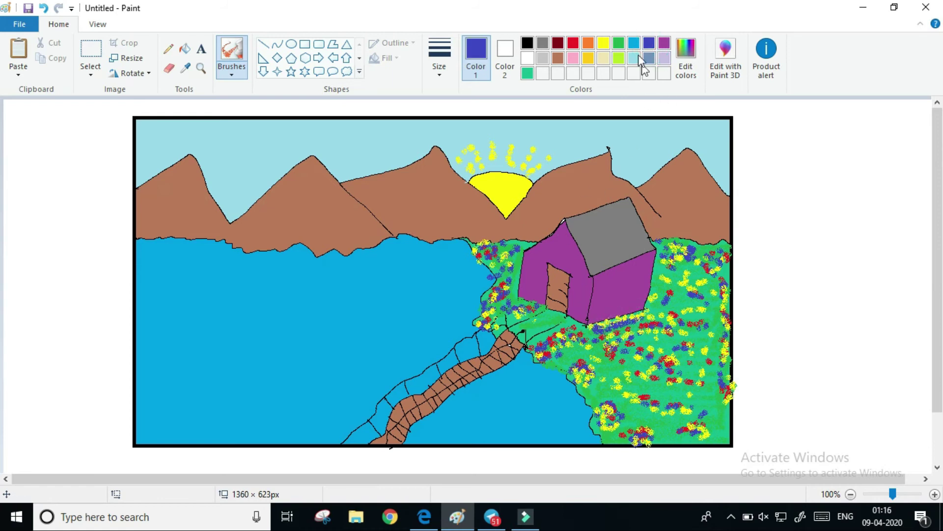
# Step: Spray a small indigo spot on the house wall above the door and cover it with a white flower
pyautogui.click(560, 254)
pyautogui.moveTo(567, 252); pyautogui.dragTo(561, 253)
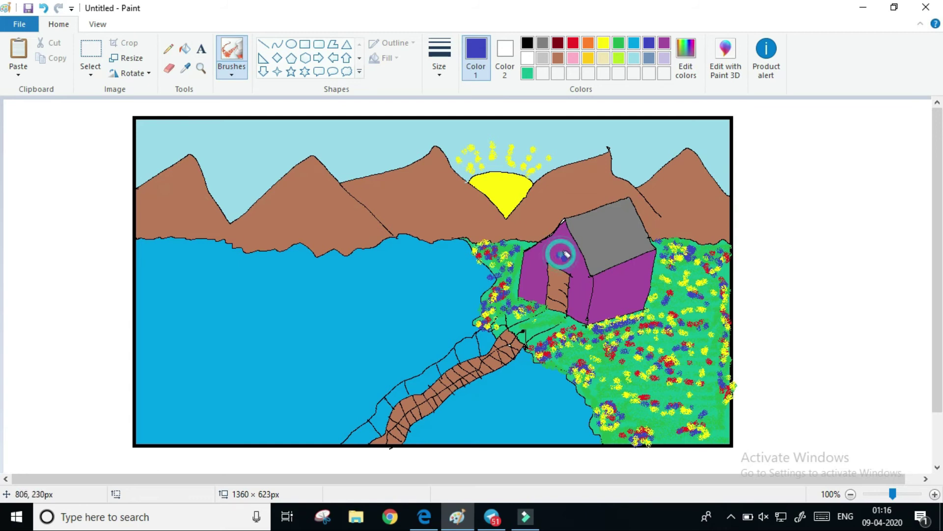
pyautogui.click(528, 58)
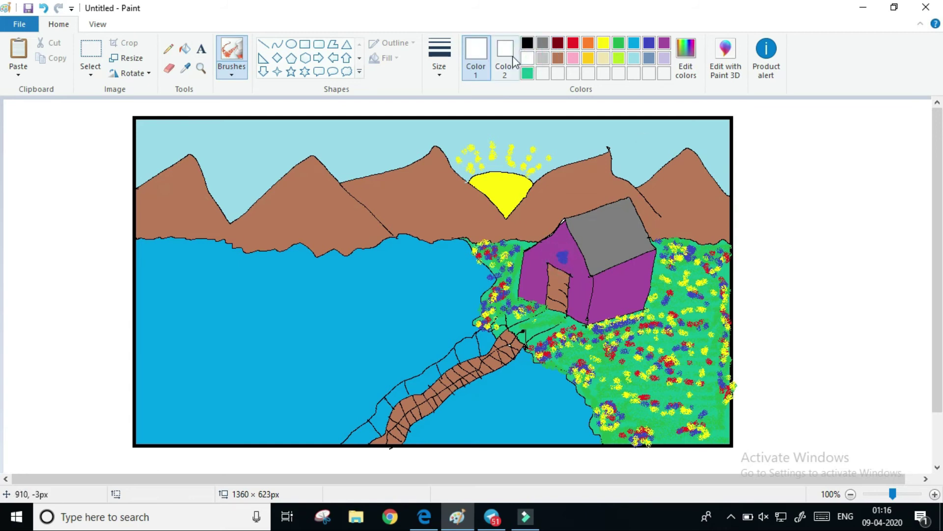
pyautogui.click(563, 256)
pyautogui.moveTo(561, 259); pyautogui.dragTo(563, 255)
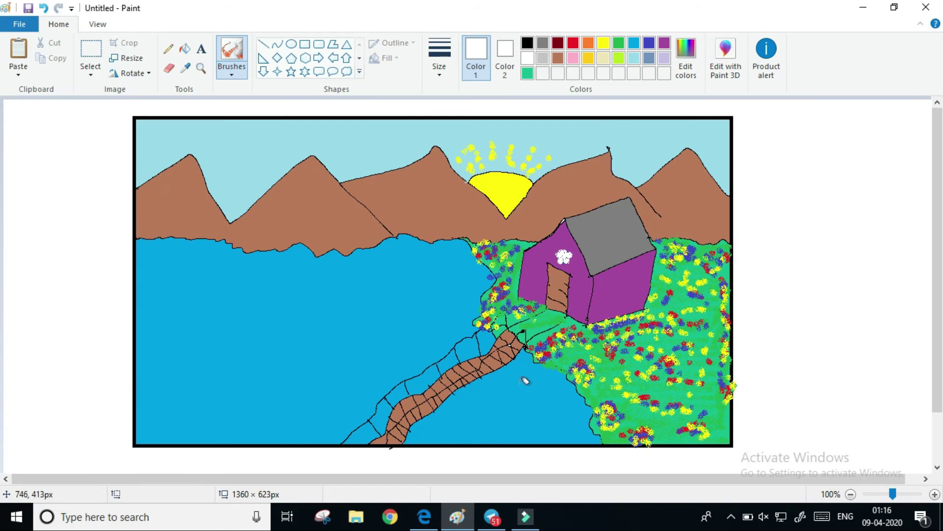
# Step: Draw the black outline of a pointed boat hull on the open lake with the Pencil, undoing the white trial line
pyautogui.click(168, 48)
pyautogui.moveTo(193, 300); pyautogui.dragTo(212, 316)
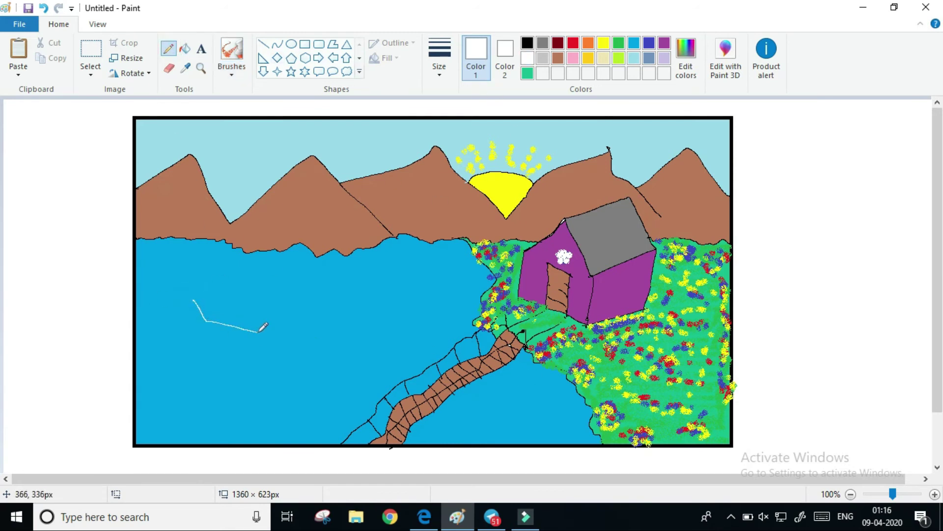
pyautogui.click(527, 43)
pyautogui.click(43, 8)
pyautogui.moveTo(195, 301); pyautogui.dragTo(249, 341)
pyautogui.moveTo(194, 301); pyautogui.dragTo(268, 328)
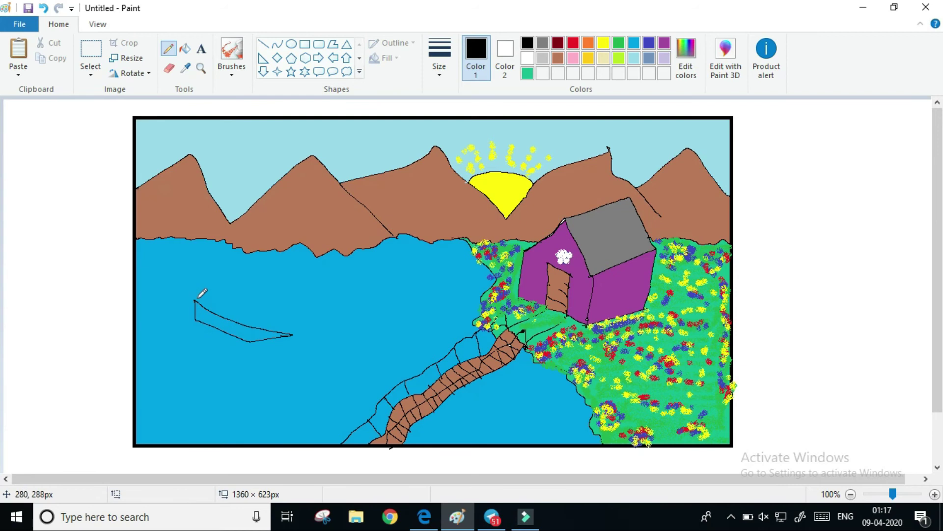
# Step: Draw the boat's far rim and a small black rower with an oar sitting at its stern
pyautogui.moveTo(195, 299); pyautogui.dragTo(273, 319)
pyautogui.moveTo(197, 301); pyautogui.dragTo(247, 318)
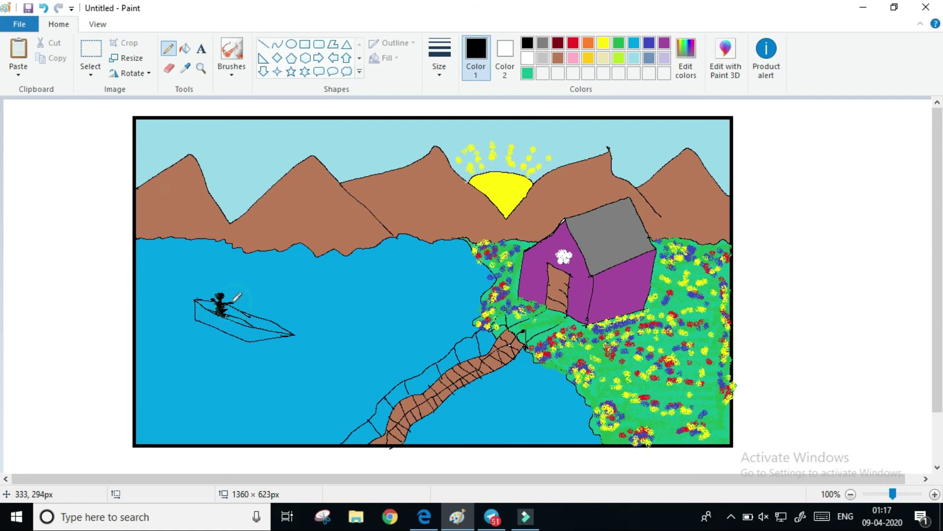
pyautogui.moveTo(240, 305); pyautogui.dragTo(230, 287)
# Step: Hatch the boat's side with black zigzag lines and thicken the hull's outline
pyautogui.moveTo(196, 303); pyautogui.dragTo(238, 325)
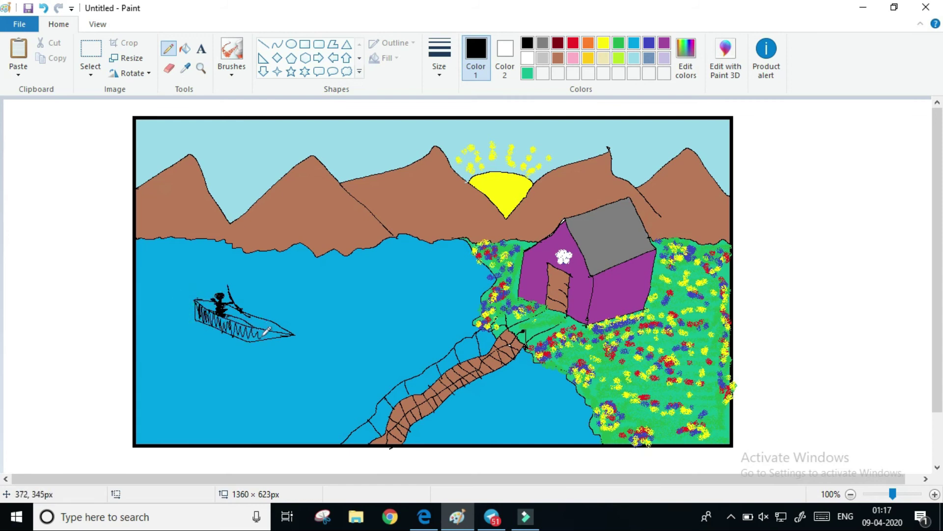
pyautogui.moveTo(196, 299); pyautogui.dragTo(199, 302)
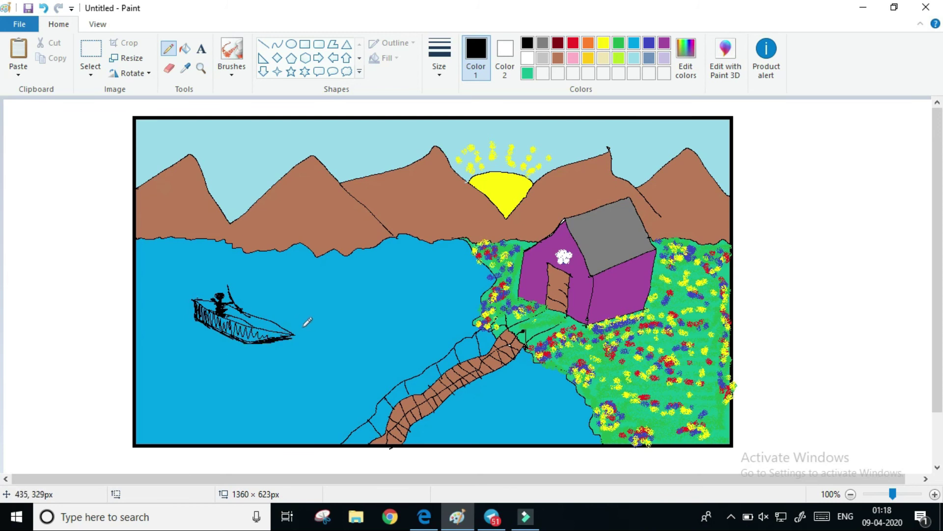
pyautogui.moveTo(294, 335); pyautogui.dragTo(297, 337)
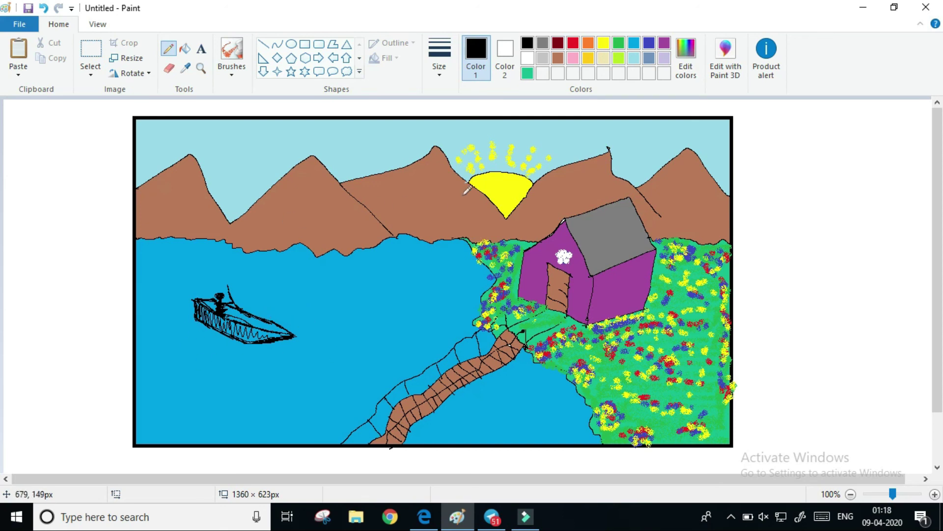
# Step: Spray light blue ripples with the Airbrush on the lake around the boat
pyautogui.click(237, 48)
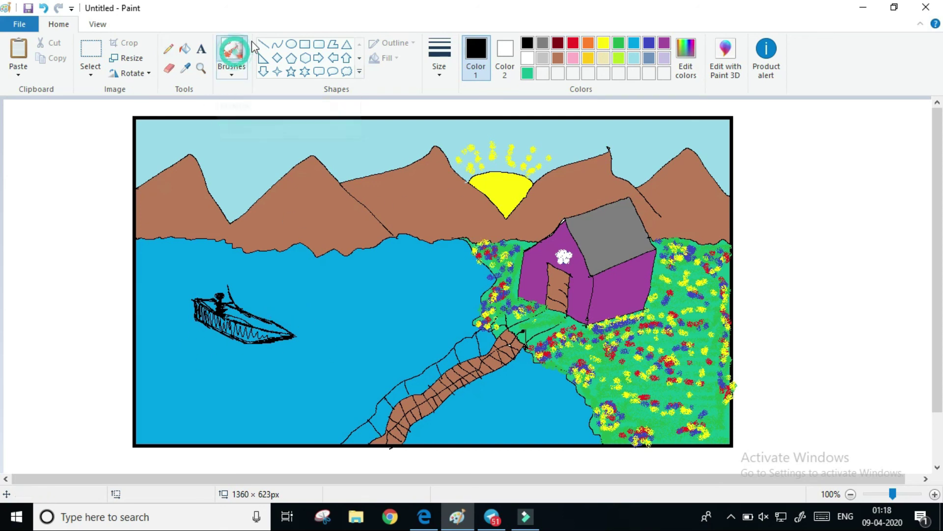
pyautogui.click(634, 44)
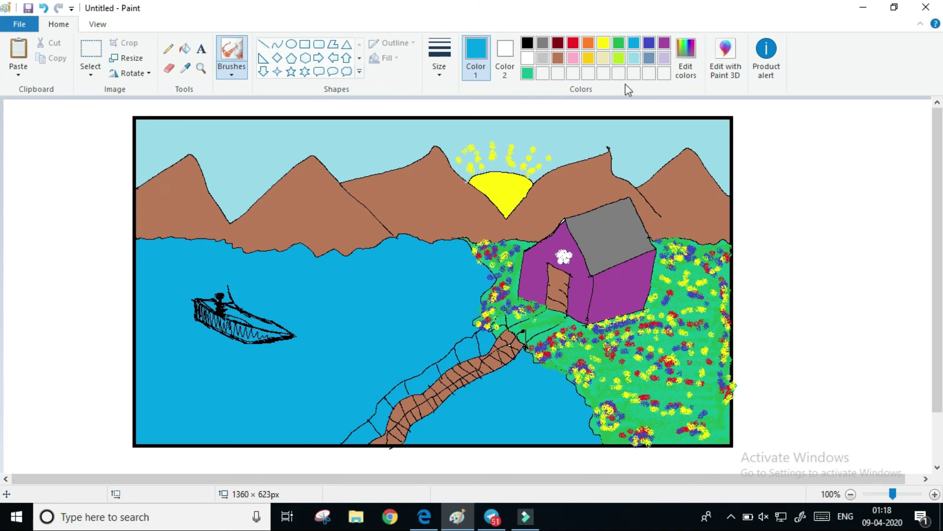
pyautogui.click(634, 58)
pyautogui.moveTo(253, 270)
pyautogui.mouseDown()
pyautogui.moveTo(329, 285)
pyautogui.moveTo(344, 330)
pyautogui.moveTo(305, 419)
pyautogui.moveTo(368, 372)
pyautogui.mouseUp()
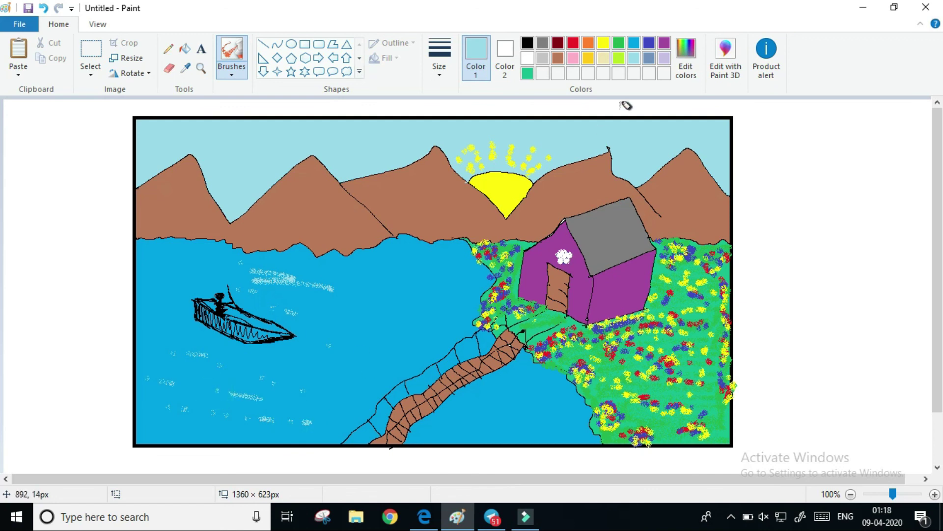
# Step: Spray long blue-grey wave streaks across the lake on both sides of the bridge and around the boat
pyautogui.click(649, 59)
pyautogui.moveTo(149, 283)
pyautogui.mouseDown()
pyautogui.moveTo(211, 272)
pyautogui.moveTo(332, 303)
pyautogui.moveTo(294, 285)
pyautogui.moveTo(310, 278)
pyautogui.moveTo(272, 274)
pyautogui.moveTo(446, 272)
pyautogui.moveTo(350, 299)
pyautogui.moveTo(365, 344)
pyautogui.moveTo(144, 344)
pyautogui.moveTo(202, 400)
pyautogui.moveTo(276, 424)
pyautogui.moveTo(238, 415)
pyautogui.moveTo(234, 387)
pyautogui.moveTo(290, 405)
pyautogui.moveTo(264, 393)
pyautogui.moveTo(293, 424)
pyautogui.moveTo(297, 373)
pyautogui.moveTo(370, 370)
pyautogui.moveTo(403, 350)
pyautogui.moveTo(442, 306)
pyautogui.moveTo(428, 323)
pyautogui.moveTo(452, 427)
pyautogui.moveTo(507, 387)
pyautogui.moveTo(567, 440)
pyautogui.moveTo(494, 426)
pyautogui.moveTo(551, 417)
pyautogui.mouseUp()
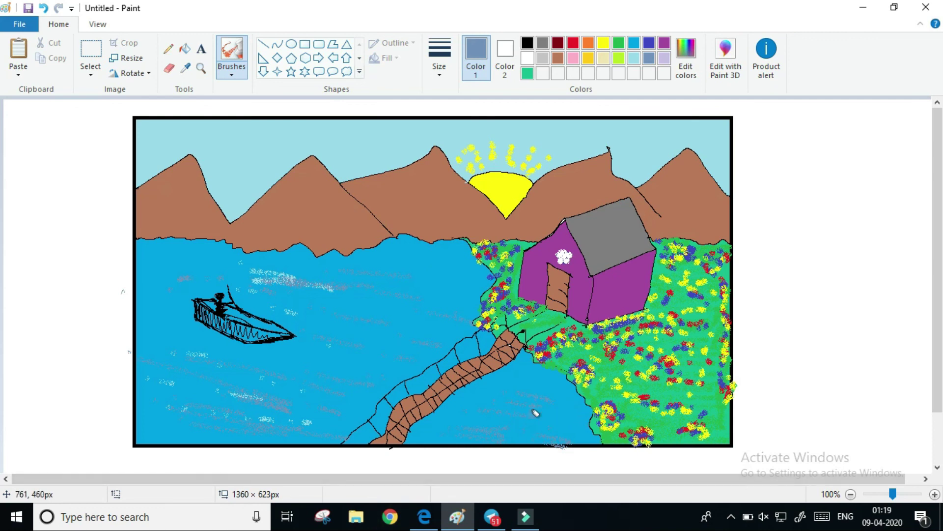
pyautogui.moveTo(260, 275)
pyautogui.mouseDown()
pyautogui.moveTo(226, 267)
pyautogui.moveTo(240, 259)
pyautogui.moveTo(256, 268)
pyautogui.moveTo(248, 278)
pyautogui.mouseUp()
pyautogui.click(234, 346)
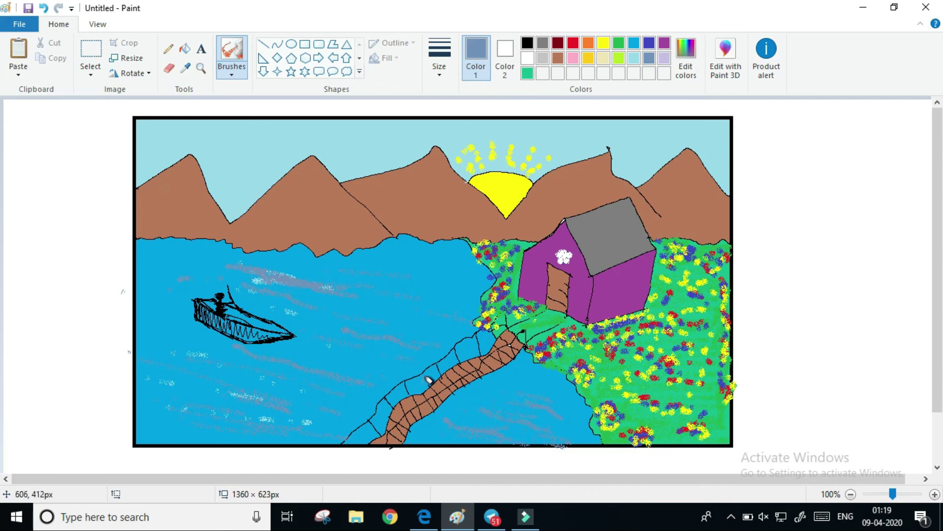
pyautogui.moveTo(133, 249); pyautogui.dragTo(146, 302)
pyautogui.moveTo(138, 334); pyautogui.dragTo(158, 346)
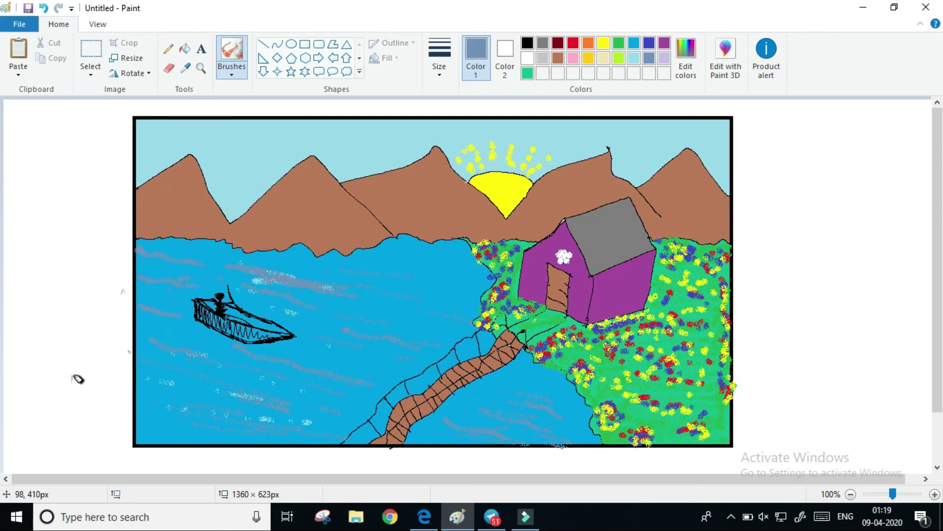